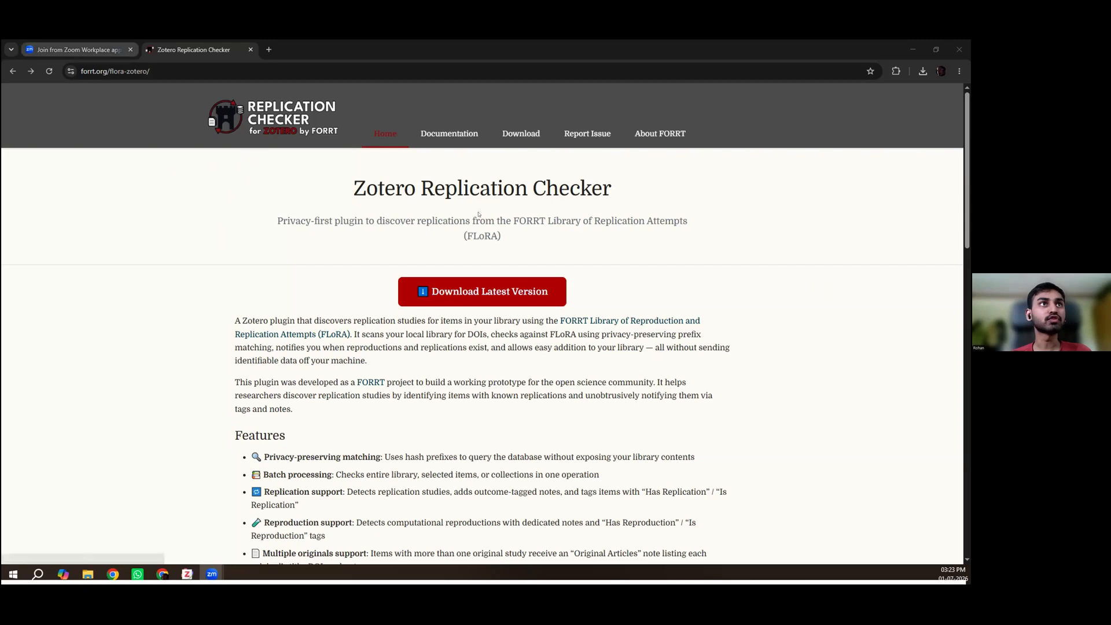
Open the release page for the latest Replication Checker version, and switch to Zotero to bring up its plugin manager.
click(471, 289)
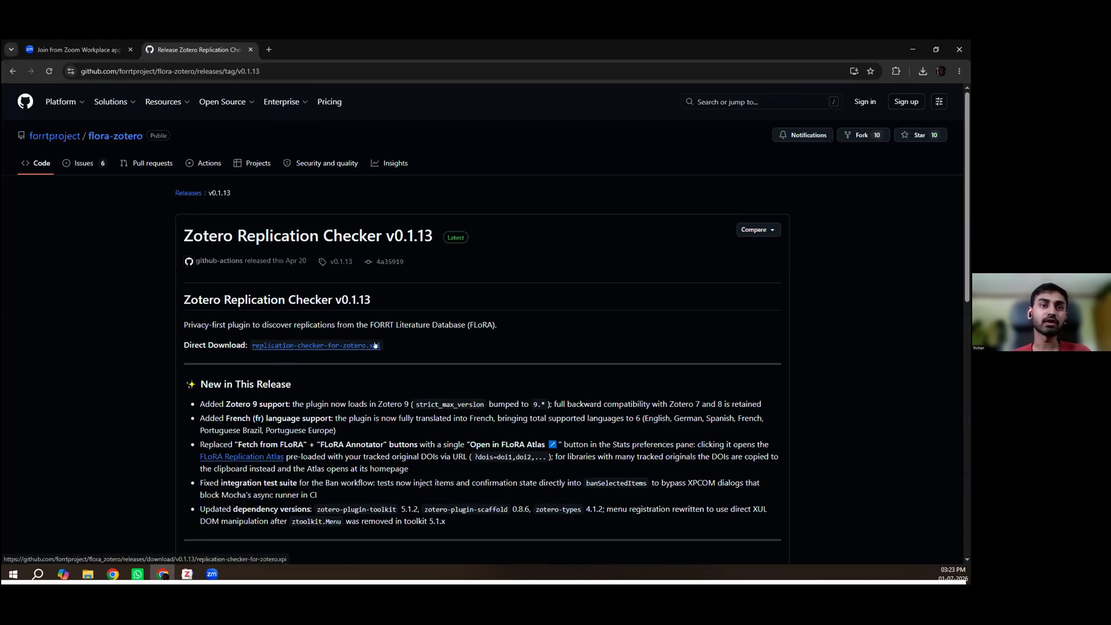
click(187, 574)
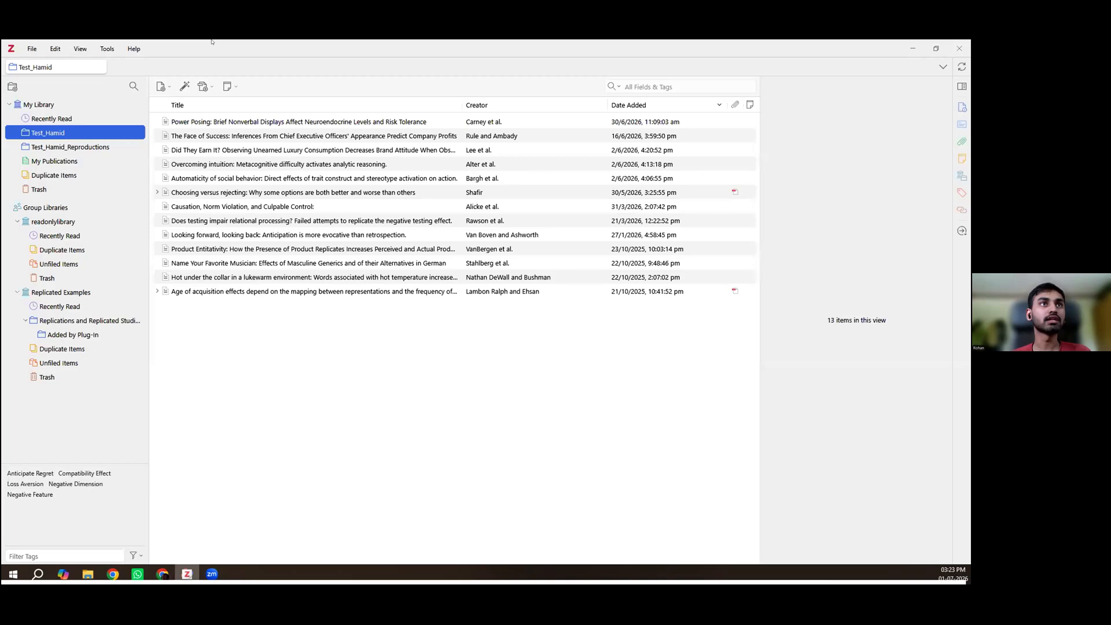
click(101, 50)
click(107, 102)
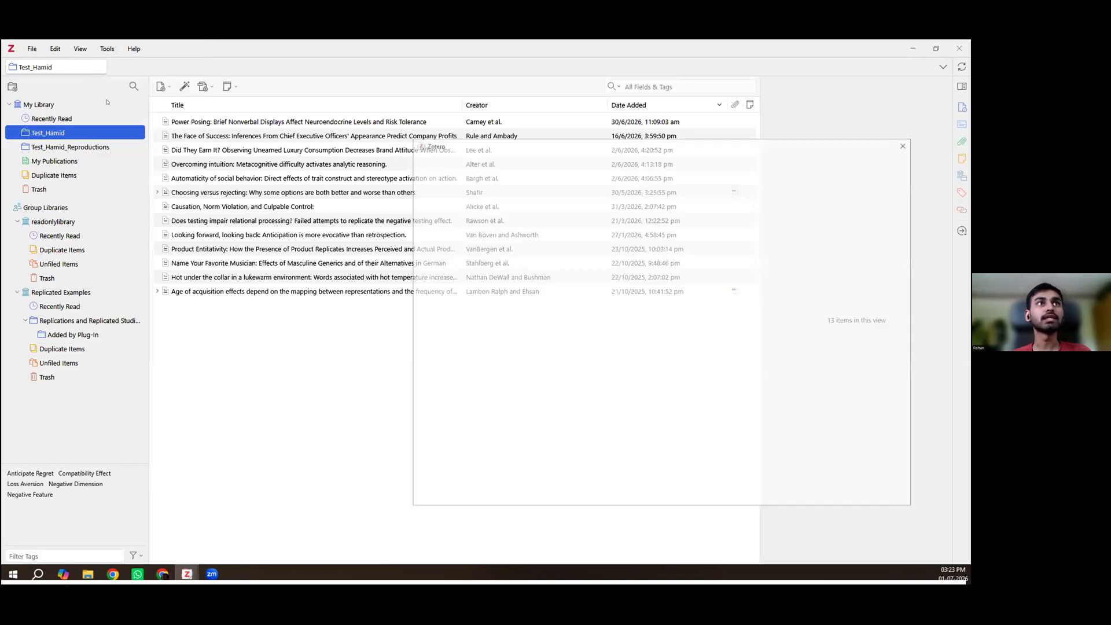
Install the Replication Checker plugin from its downloaded plugin file.
click(891, 191)
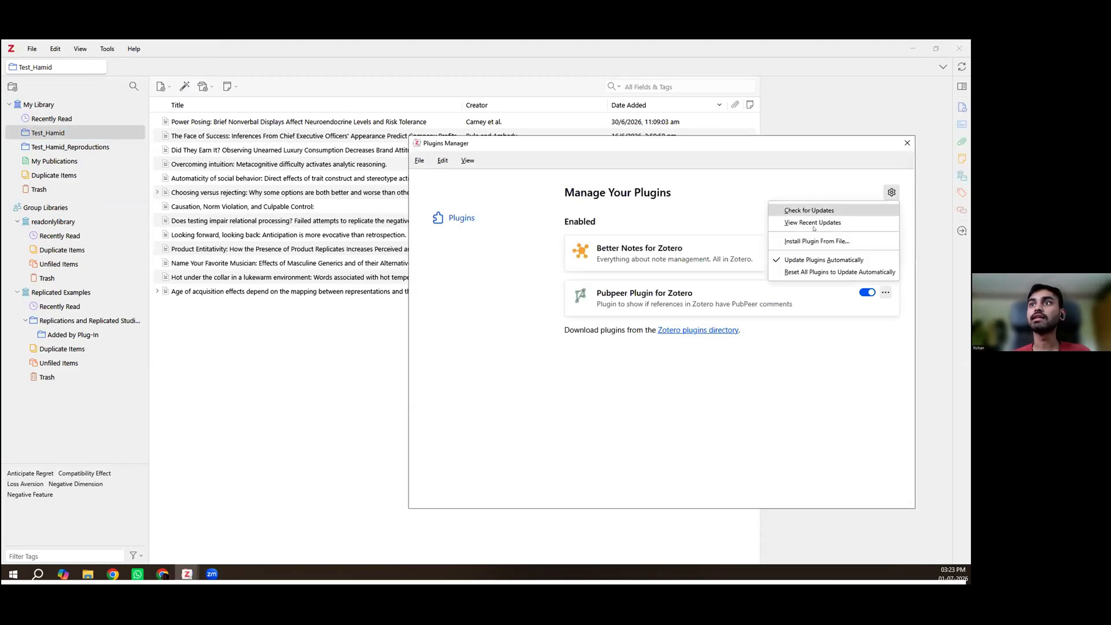
click(810, 239)
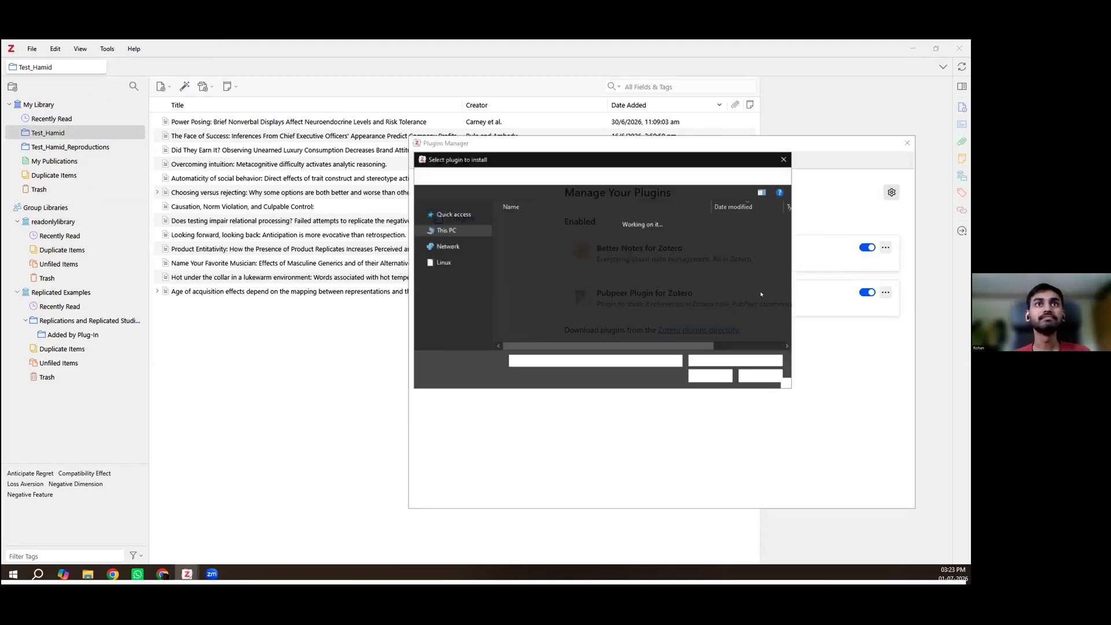
click(558, 235)
click(710, 377)
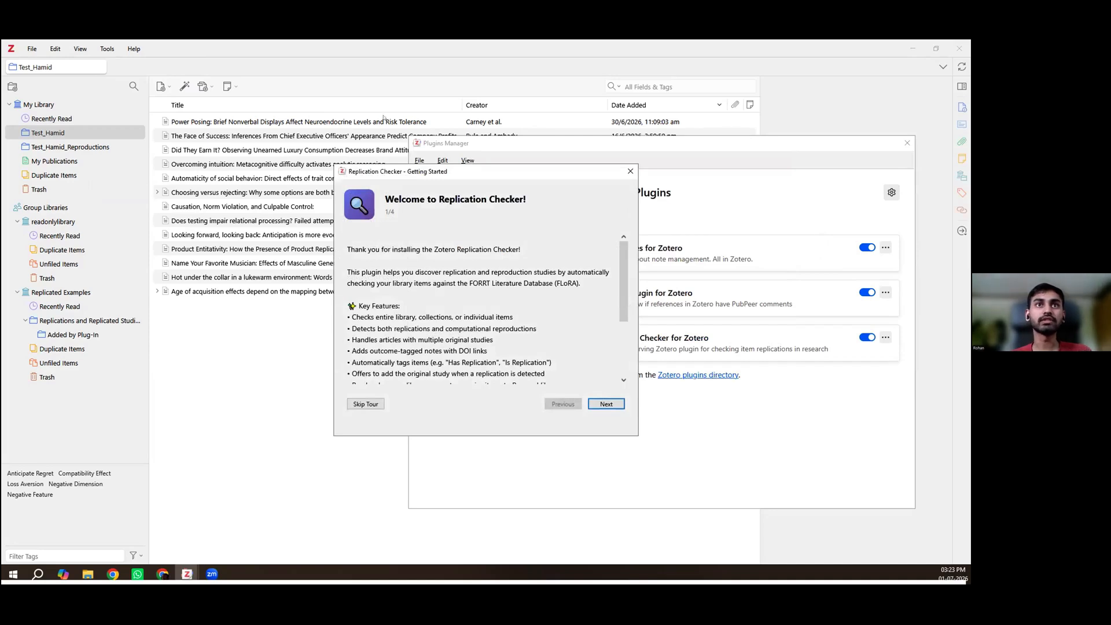
Go through all four pages of the Replication Checker getting-started tour and decline the library scan at the end.
scroll(466, 251, down, 3)
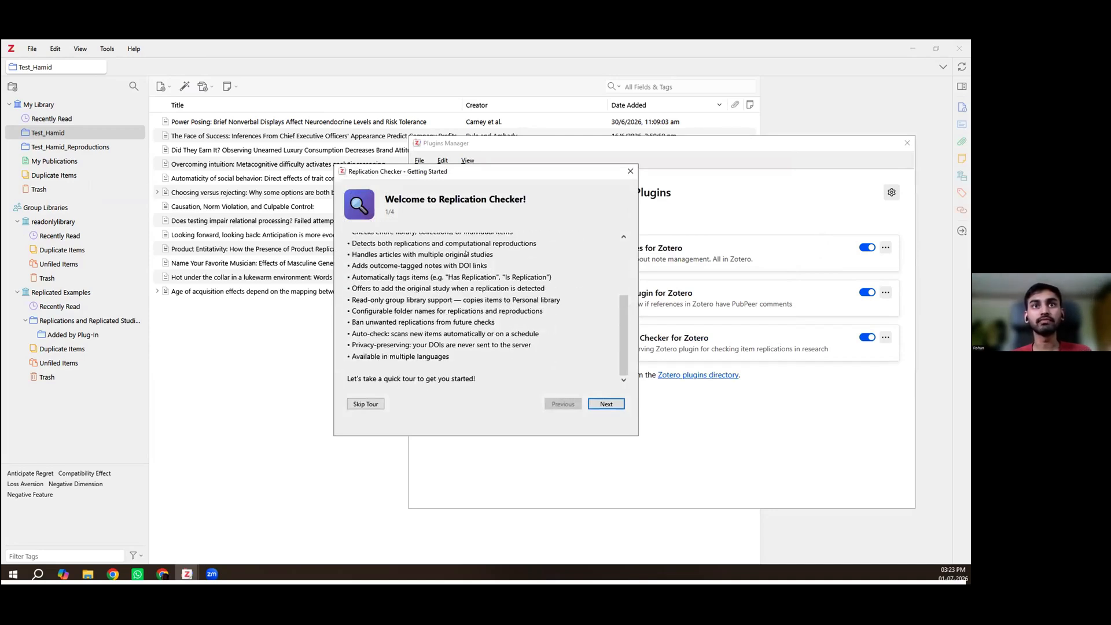
scroll(470, 291, up, 3)
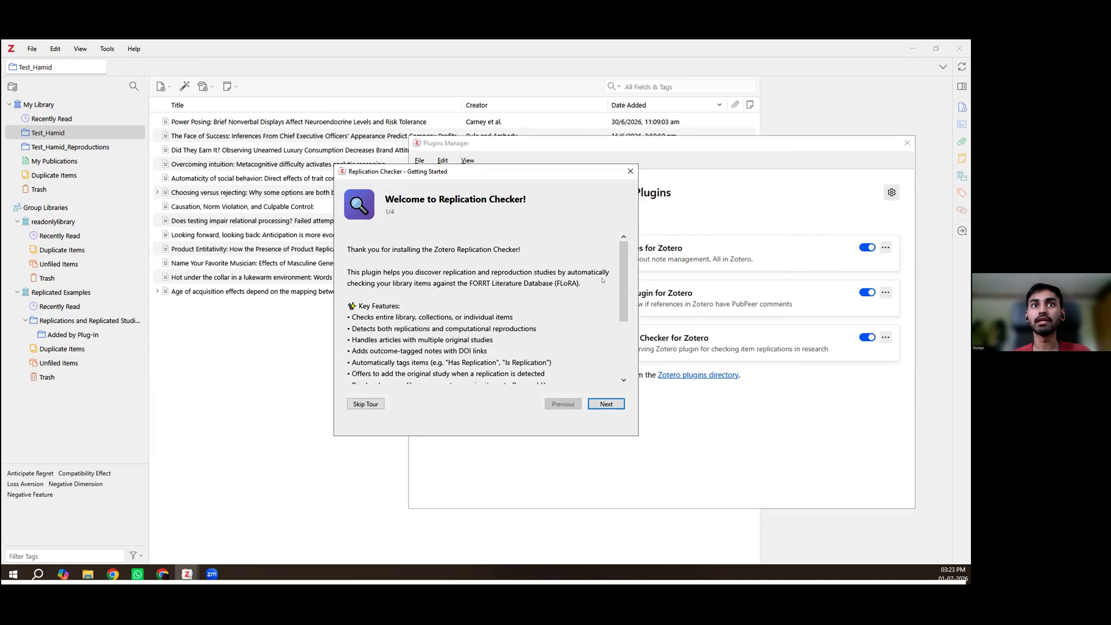
scroll(375, 265, down, 3)
scroll(439, 239, up, 3)
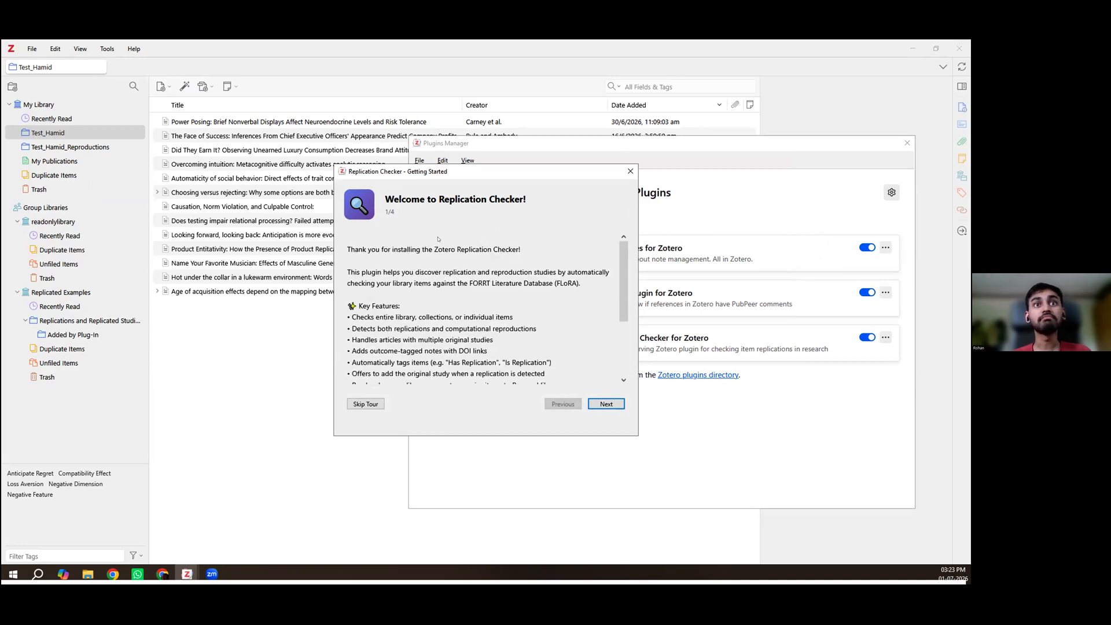
click(606, 404)
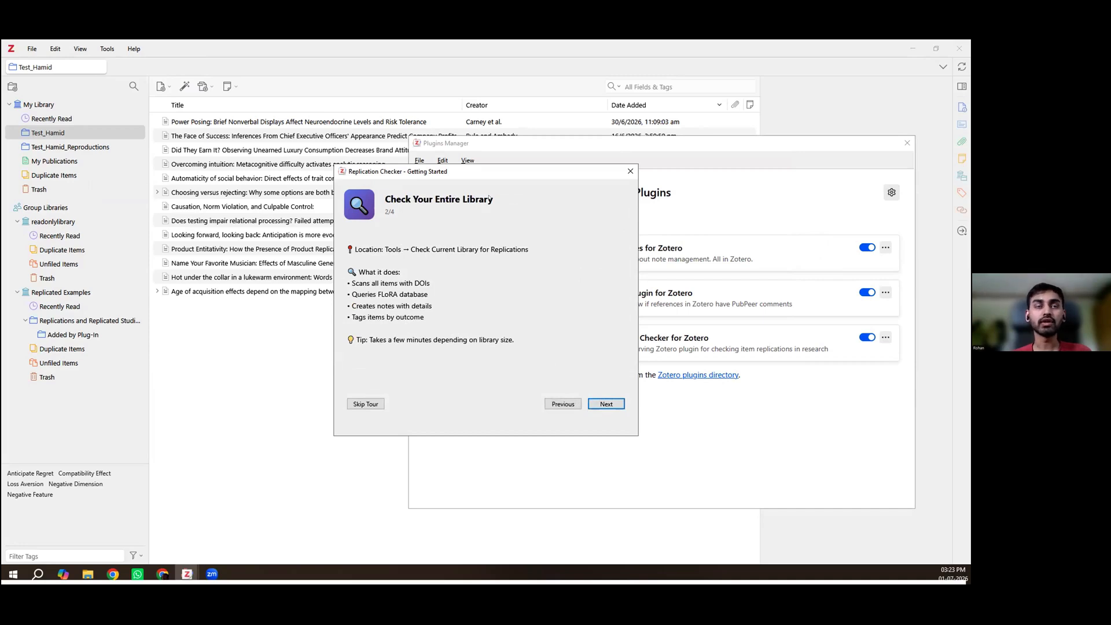
click(606, 404)
scroll(374, 277, down, 2)
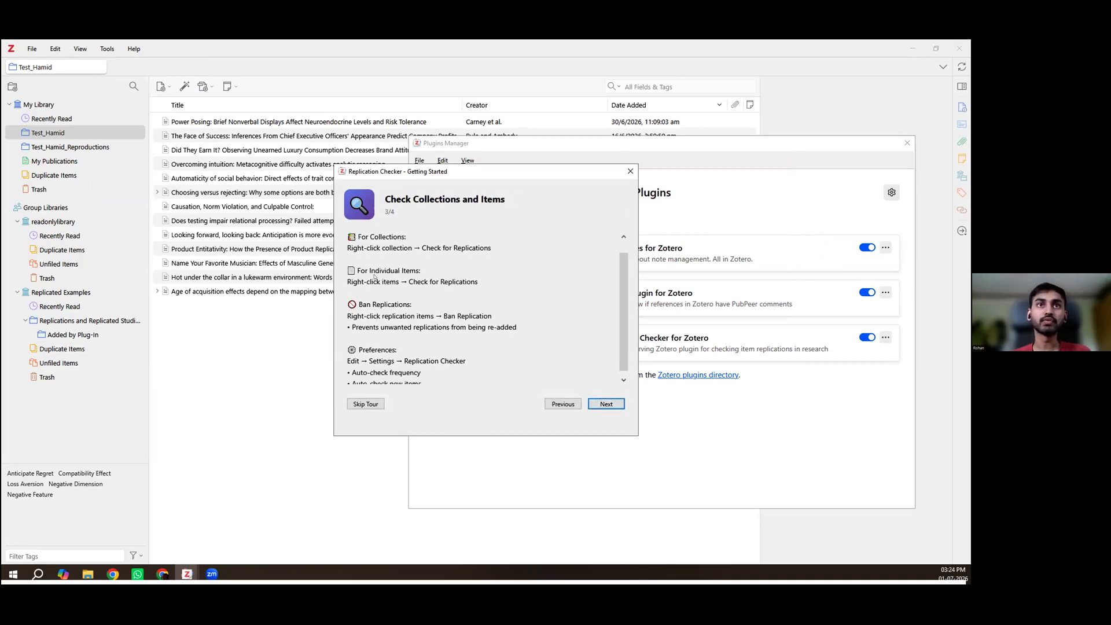
click(608, 403)
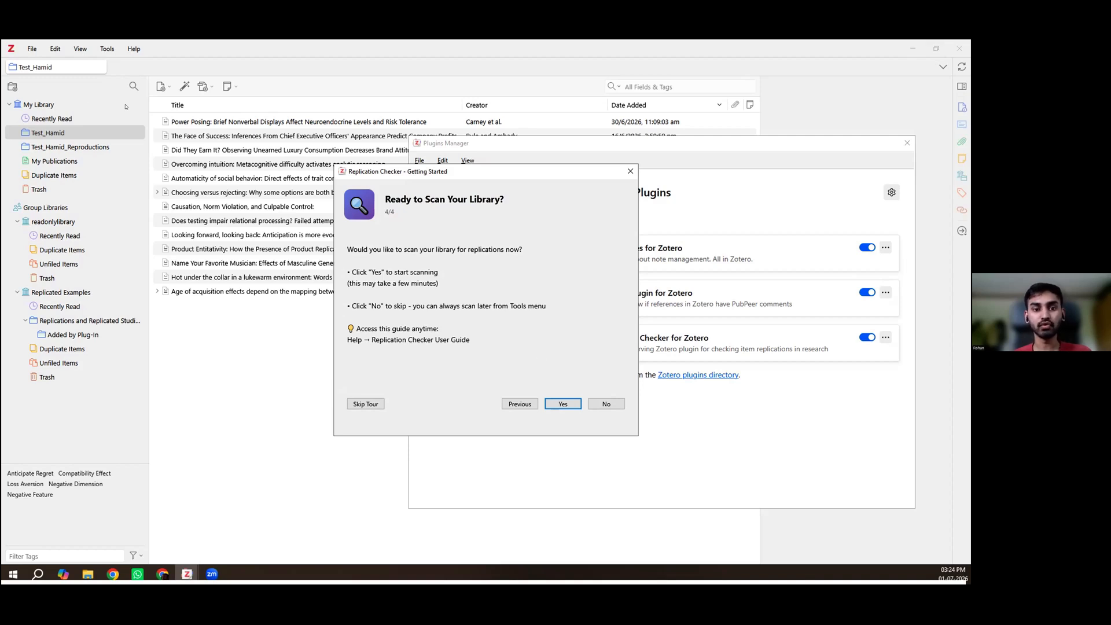
click(606, 404)
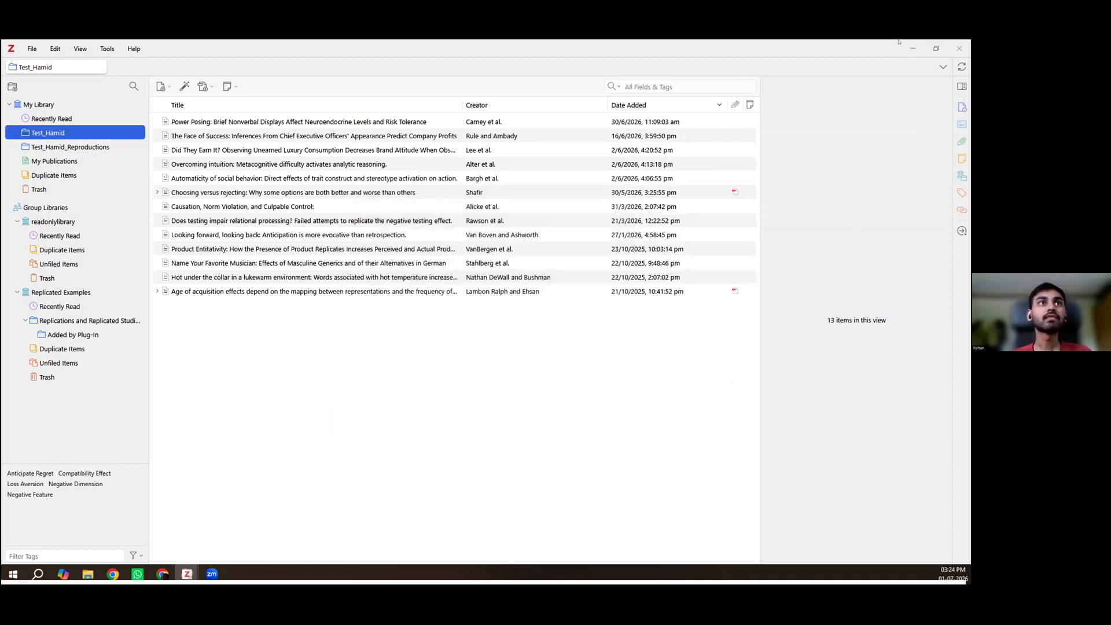
click(102, 49)
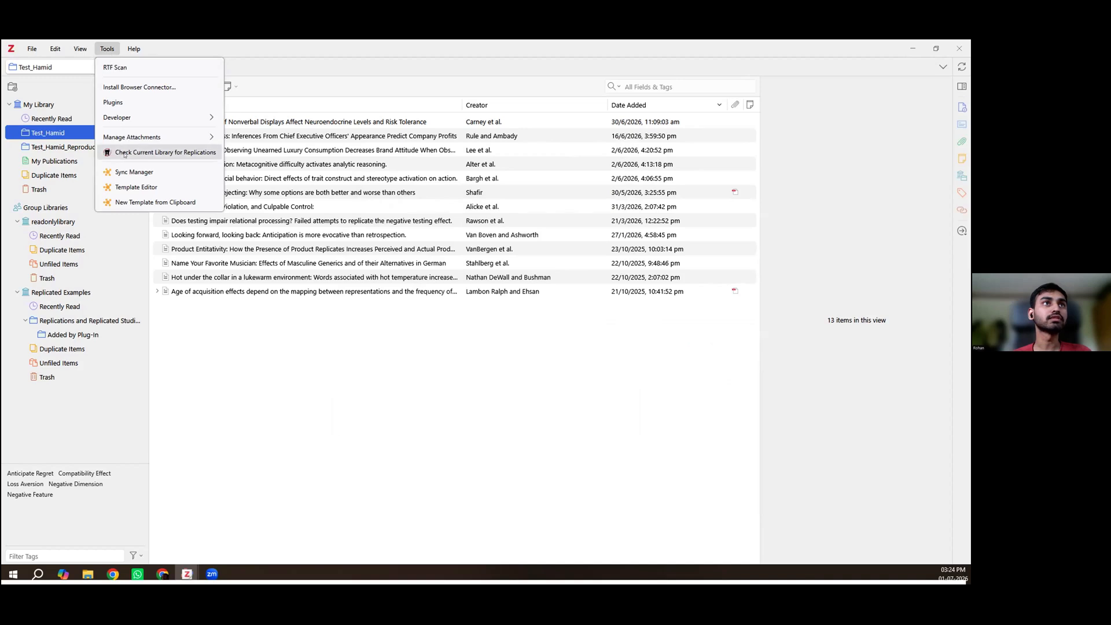
click(39, 105)
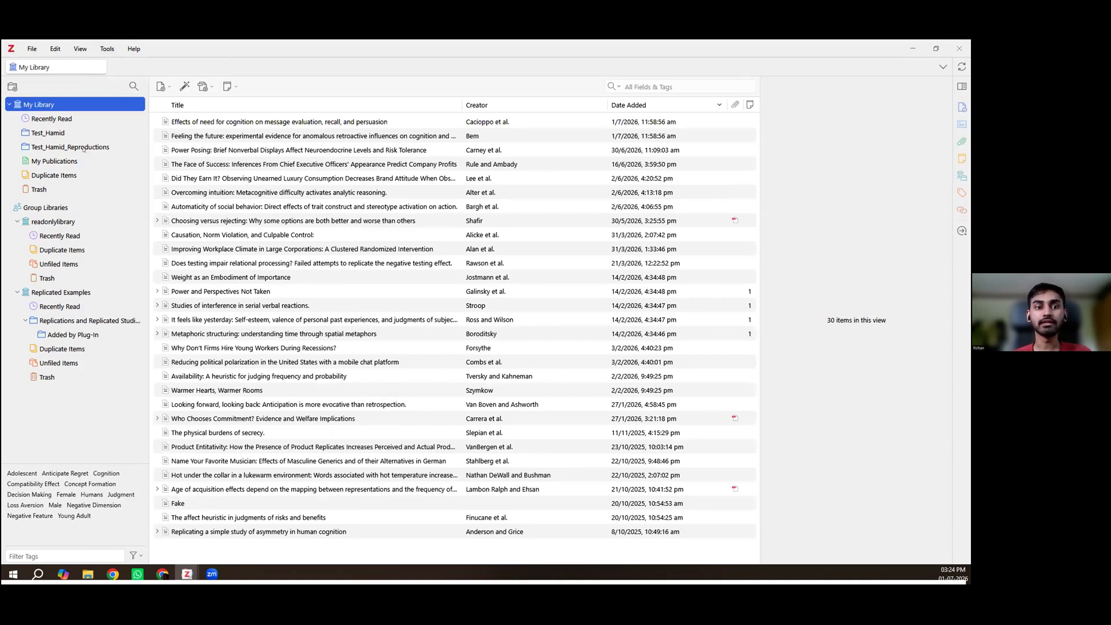
click(49, 133)
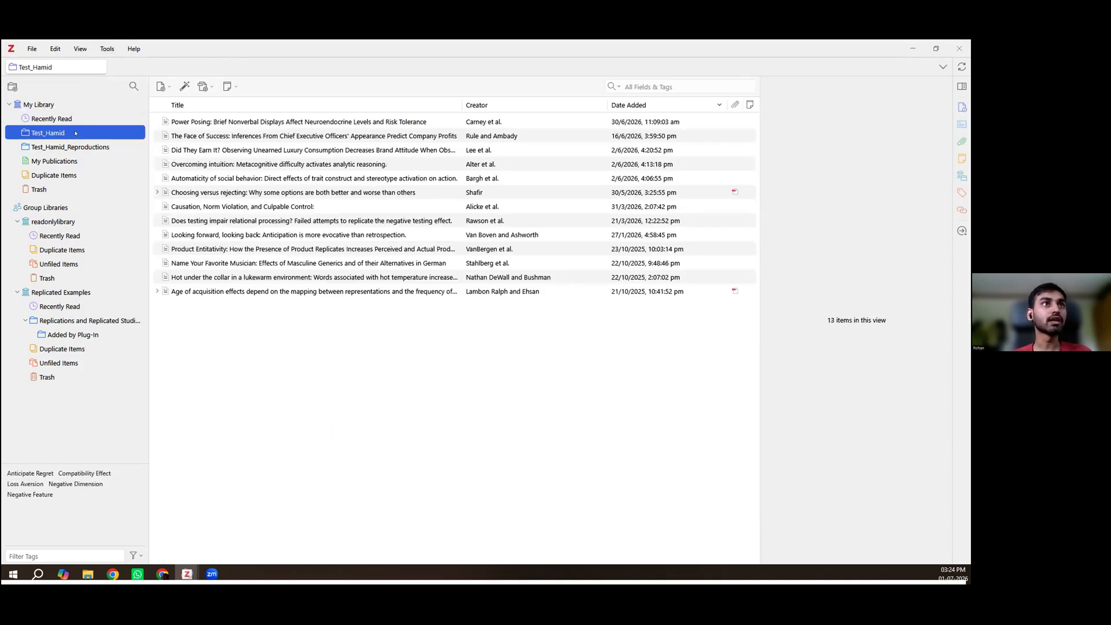
right_click(69, 133)
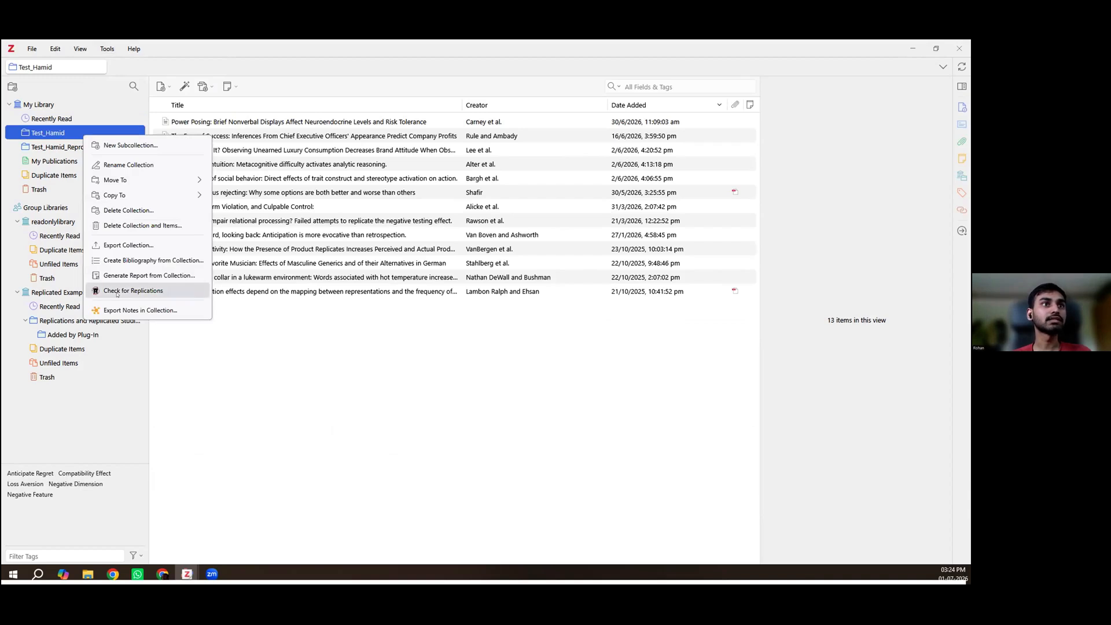
click(182, 123)
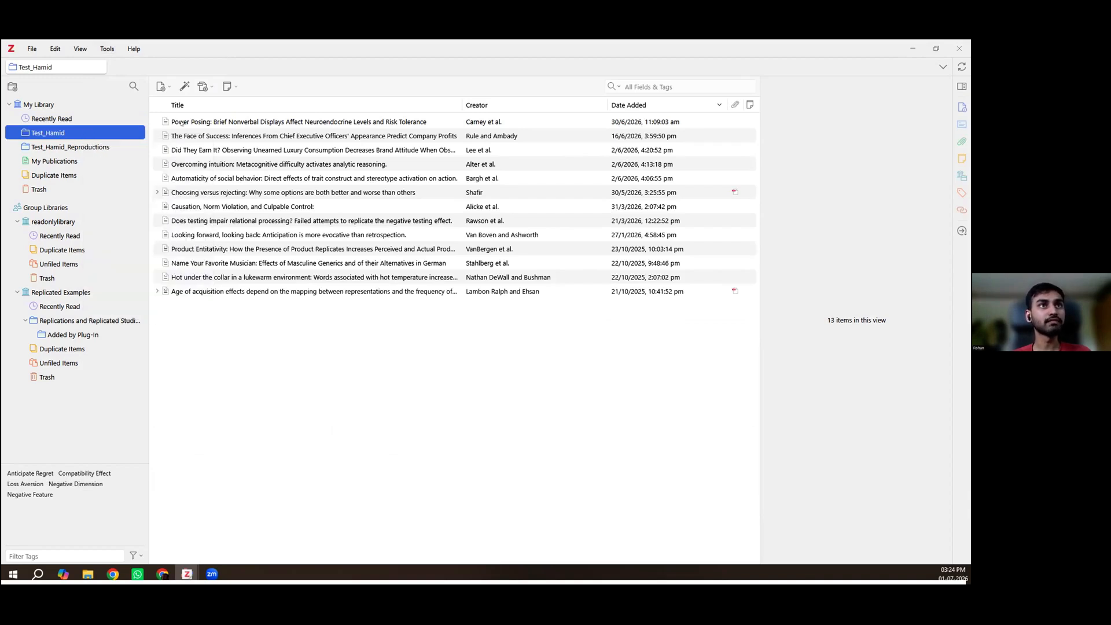
Check the article "Power Posing: Brief Nonverbal Displays Affect Neuroendocrine Levels and Risk Tolerance" for replications and dismiss the scan summary.
right_click(181, 123)
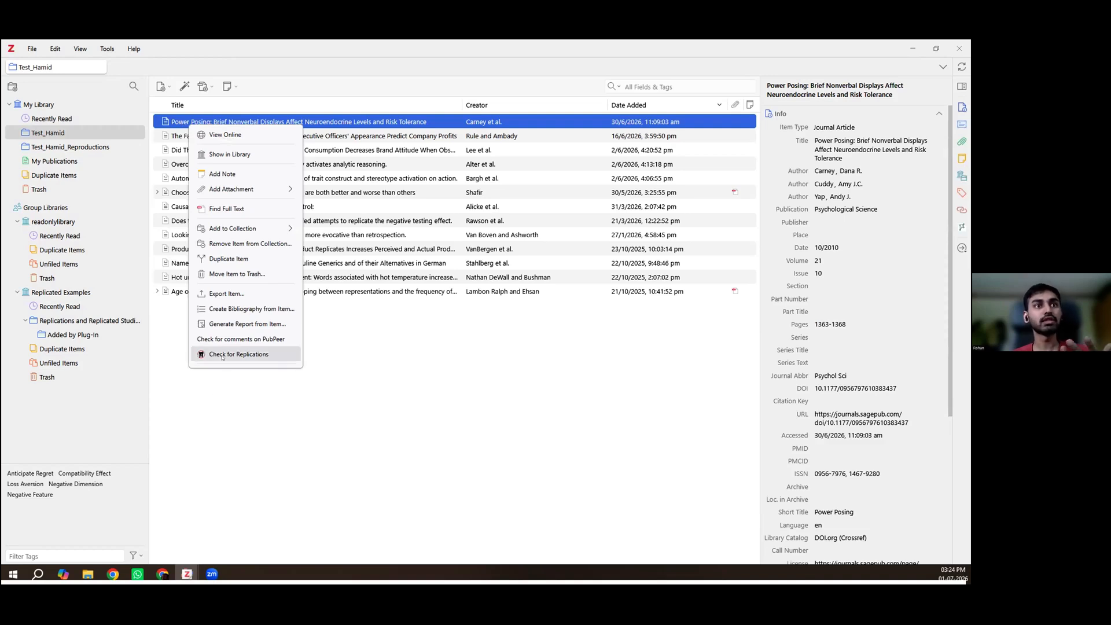
click(132, 140)
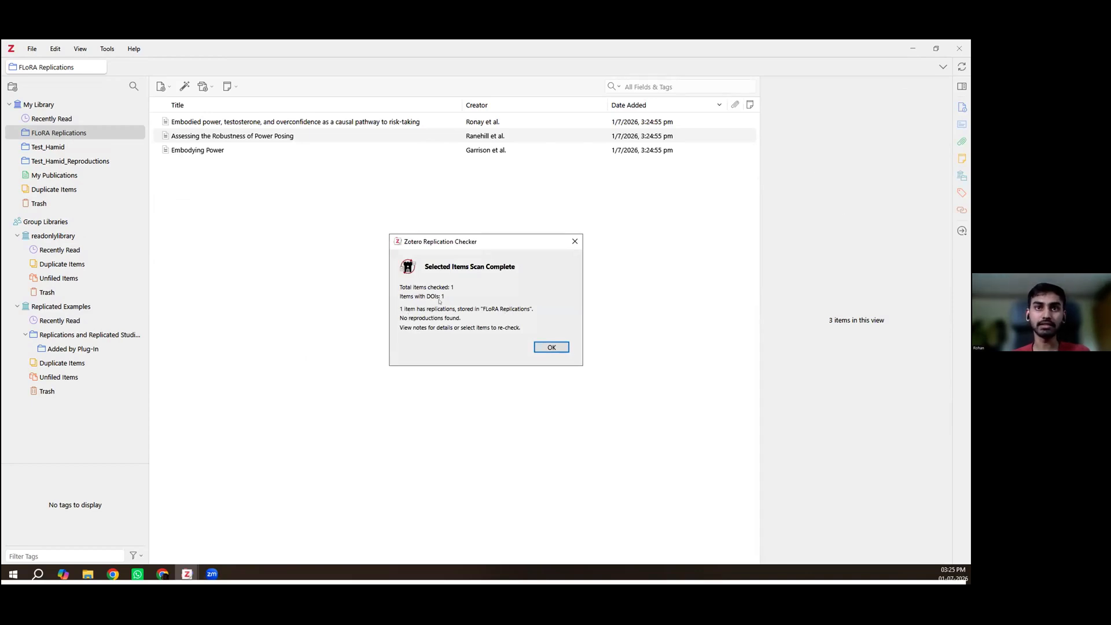
click(537, 349)
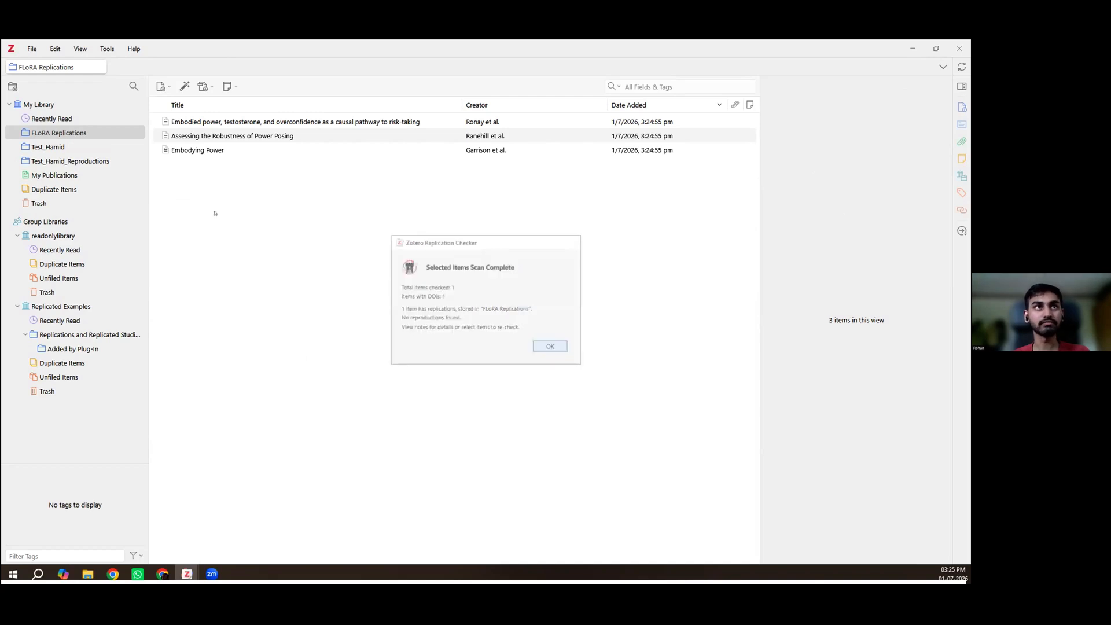
Open the "Replications Found" note under the Power Posing article in the first test collection and read it through to the end.
click(58, 147)
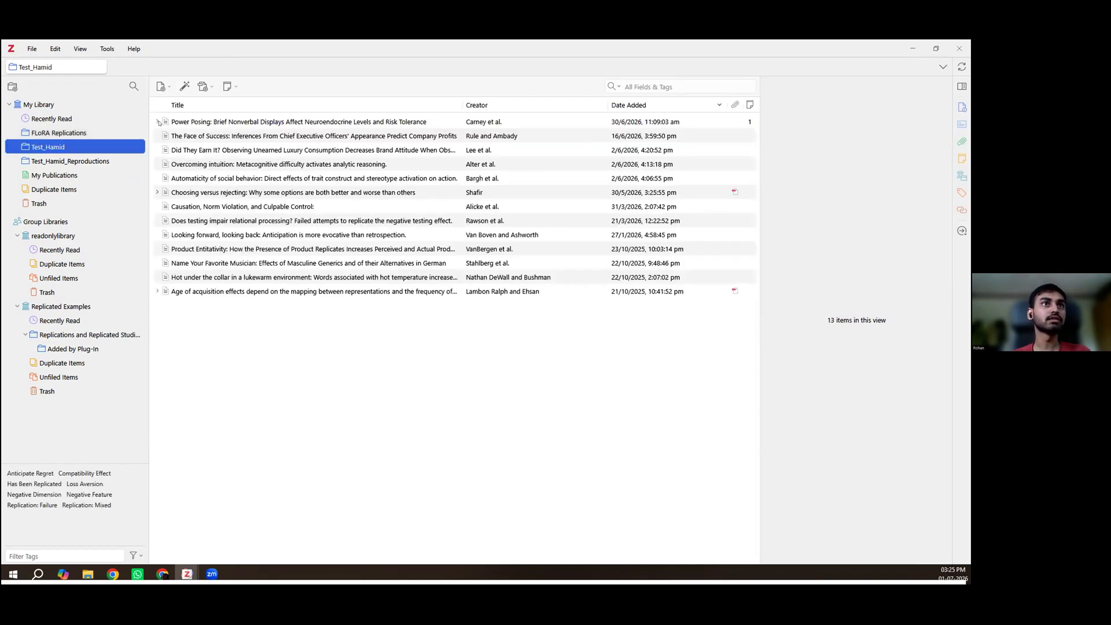
click(192, 123)
click(157, 122)
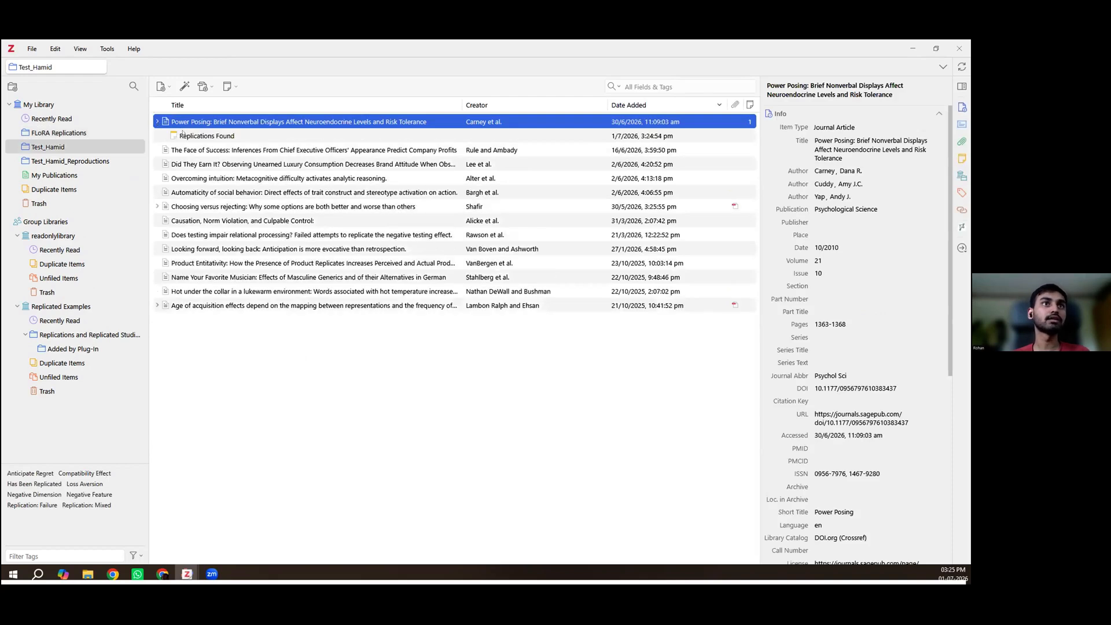
click(183, 137)
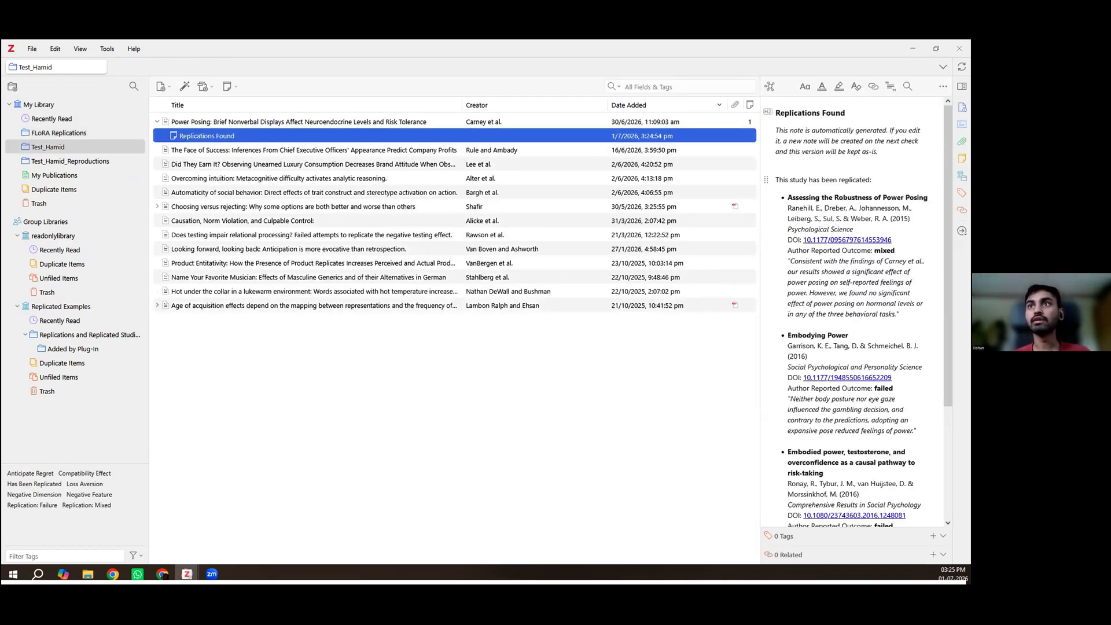
scroll(779, 180, down, 2)
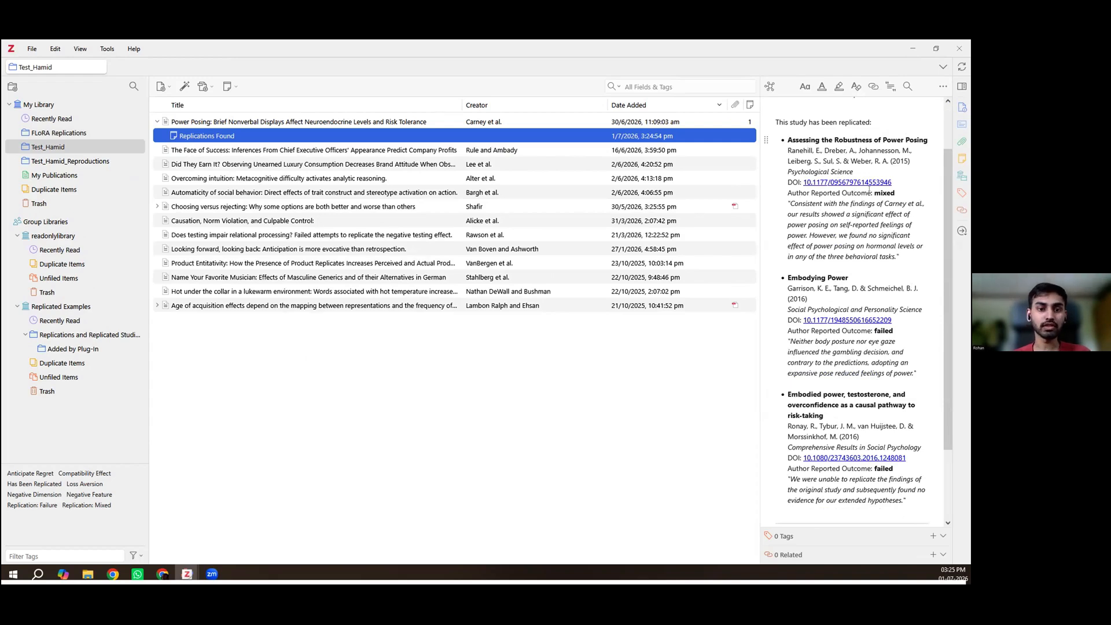
scroll(814, 332, down, 2)
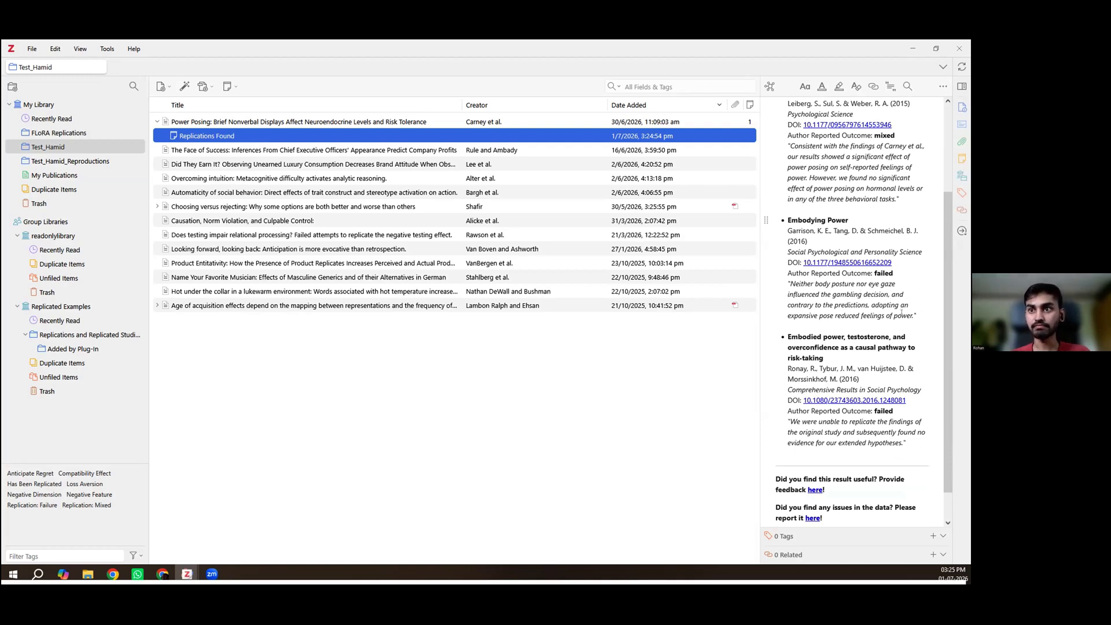
scroll(901, 312, down, 1)
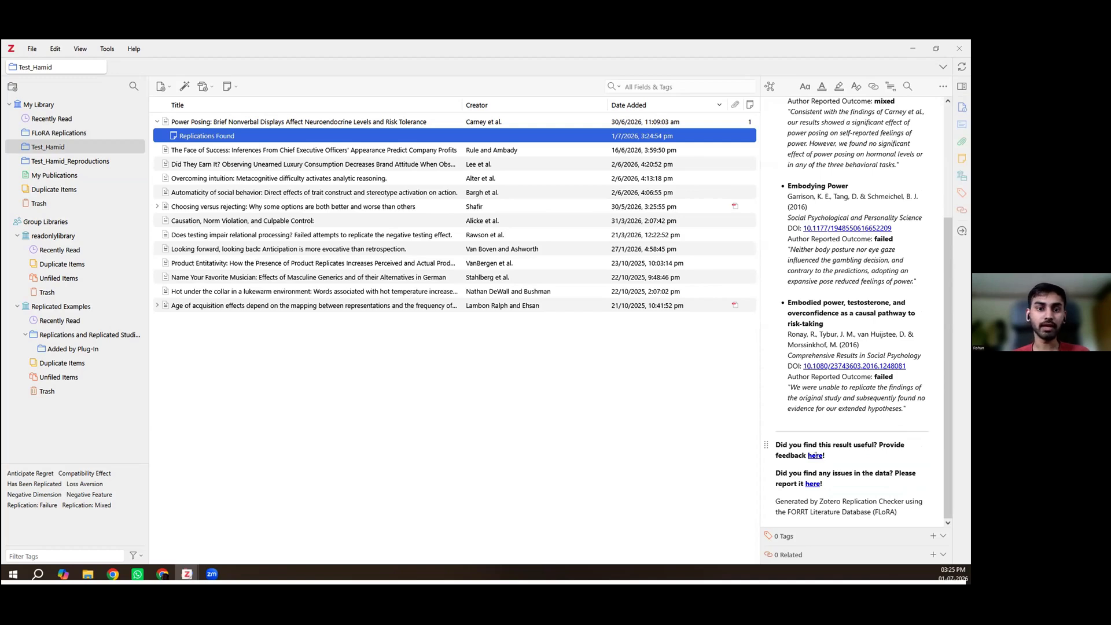
scroll(853, 313, up, 5)
Review the Power Posing article's tags and related items, and inspect the metadata of the related study "Embodied power, testosterone, and overconfidence".
click(307, 122)
scroll(797, 440, down, 10)
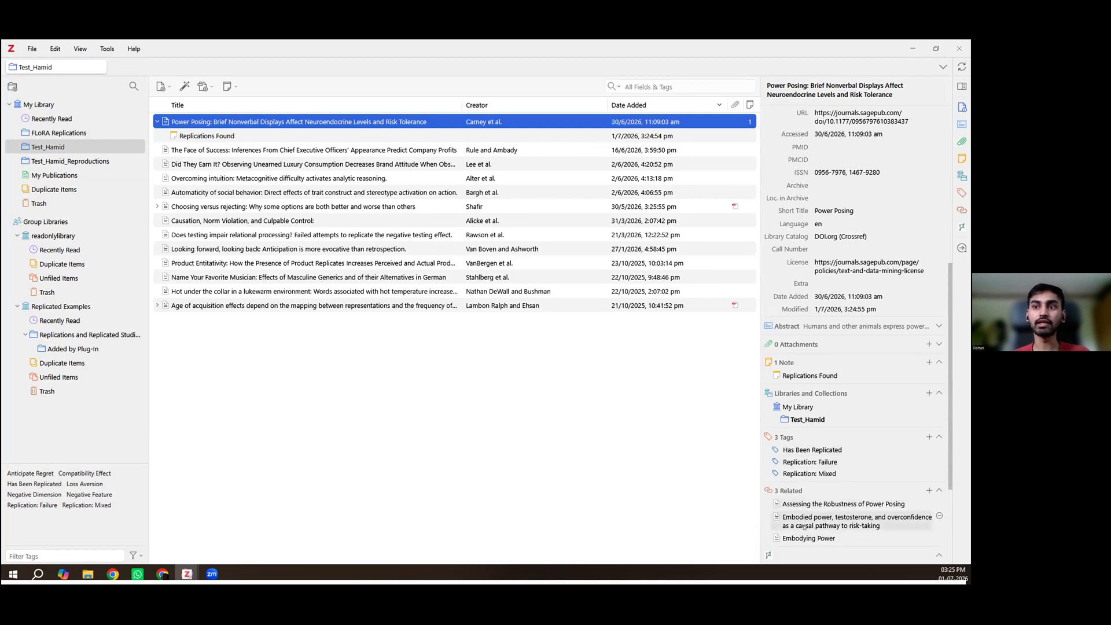
click(807, 524)
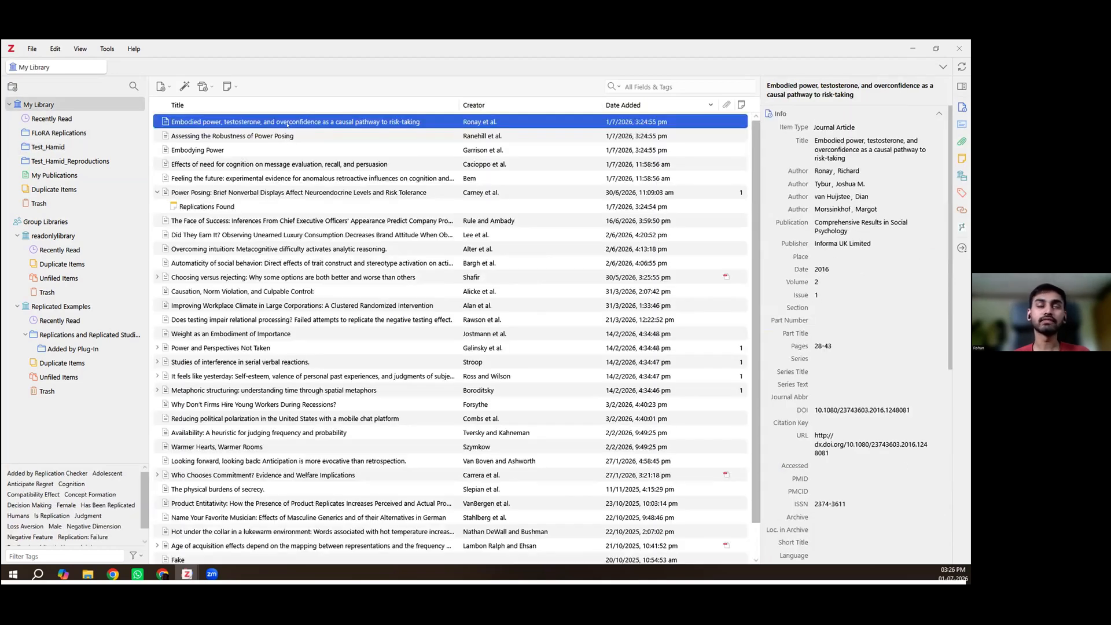
scroll(795, 220, down, 5)
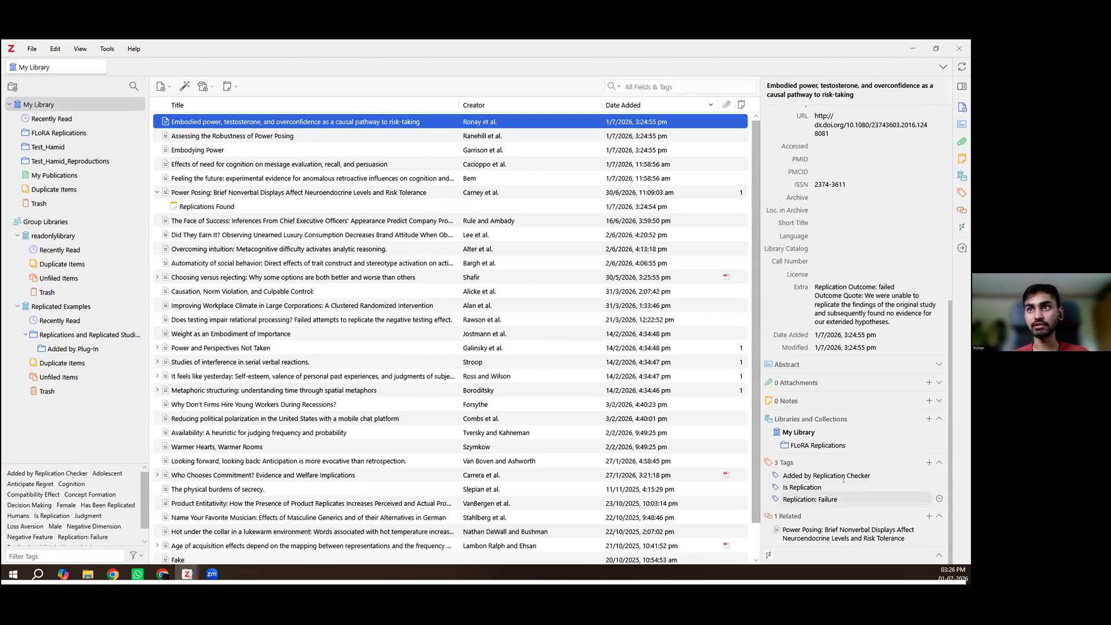
scroll(843, 479, up, 10)
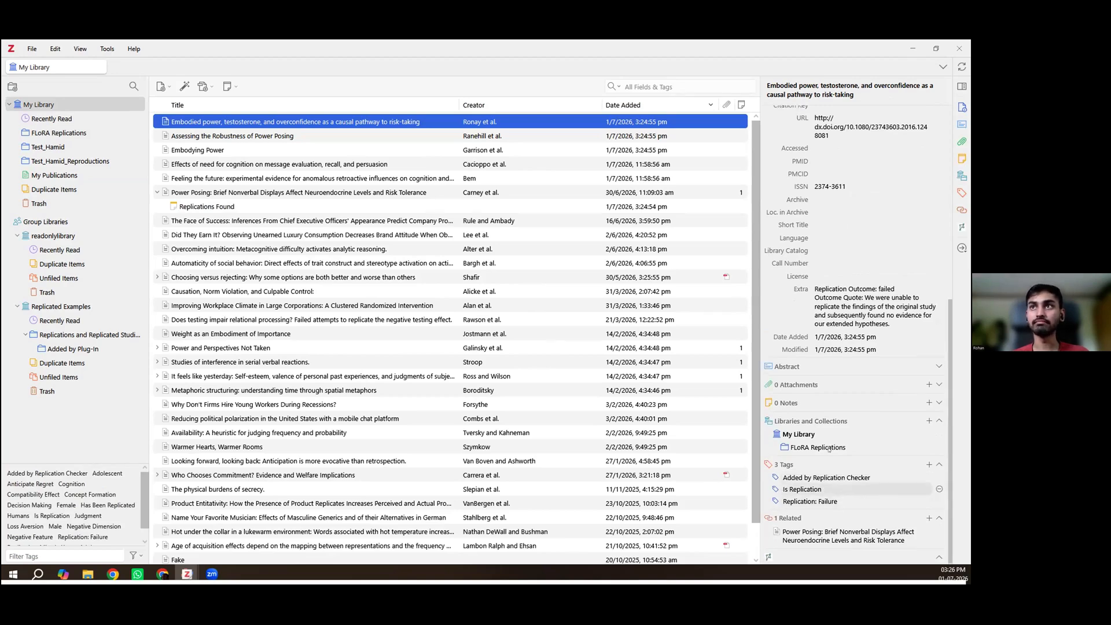
Run the replication check on the whole first test collection and open the FLoRA Replications collection to view the added studies.
right_click(43, 148)
click(46, 147)
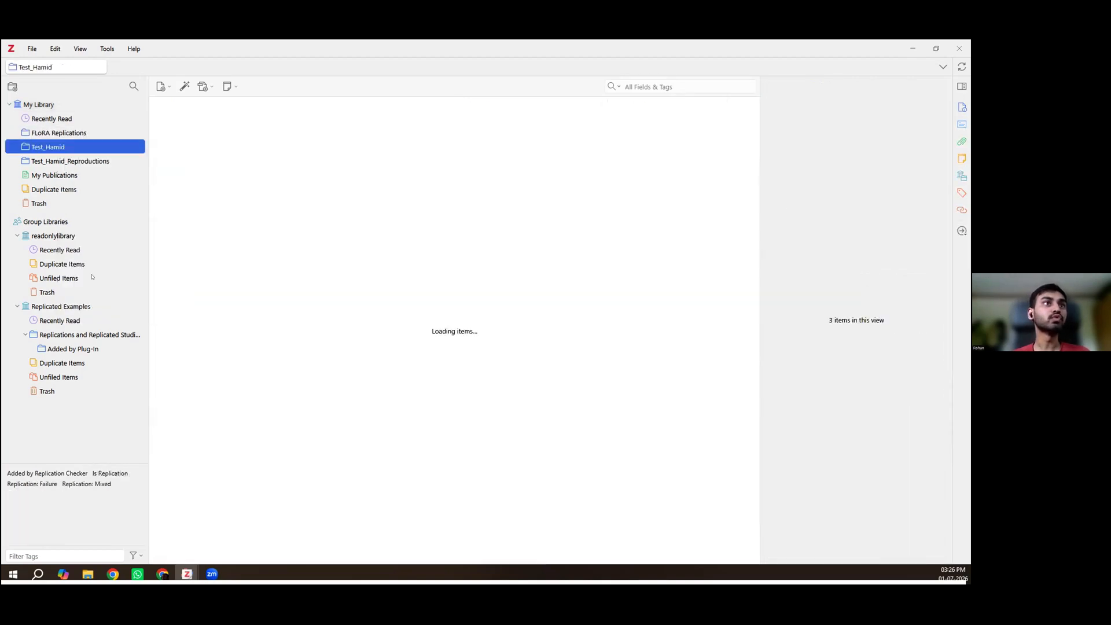
right_click(50, 149)
click(99, 303)
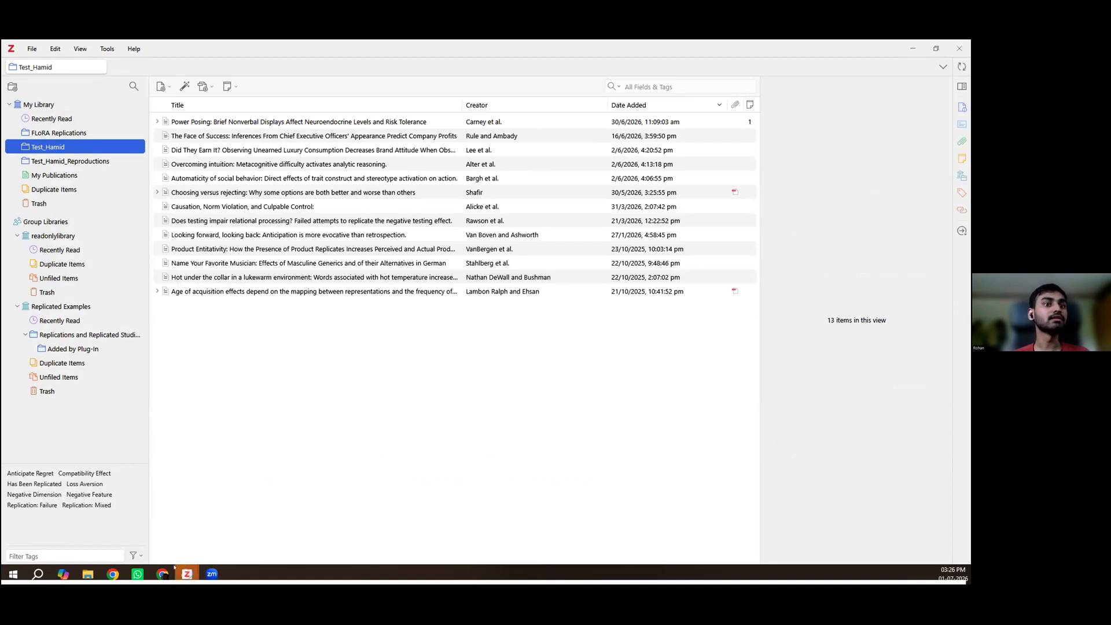
click(83, 135)
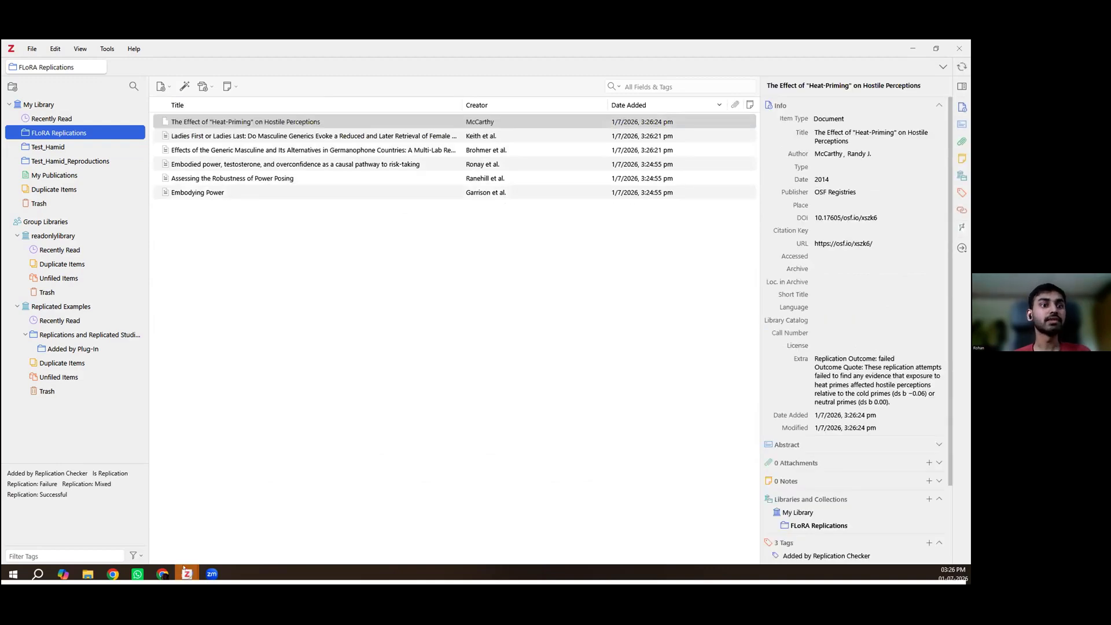
click(184, 569)
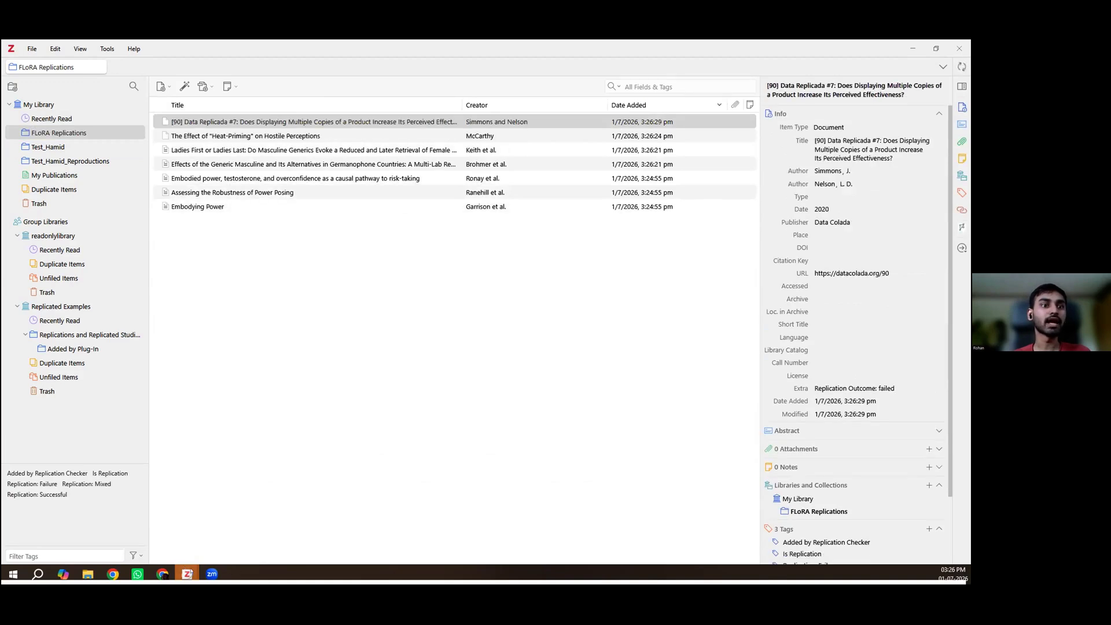
Bring up the progress window of the running collection check and dismiss the scan summary once it completes.
mouse_move(187, 572)
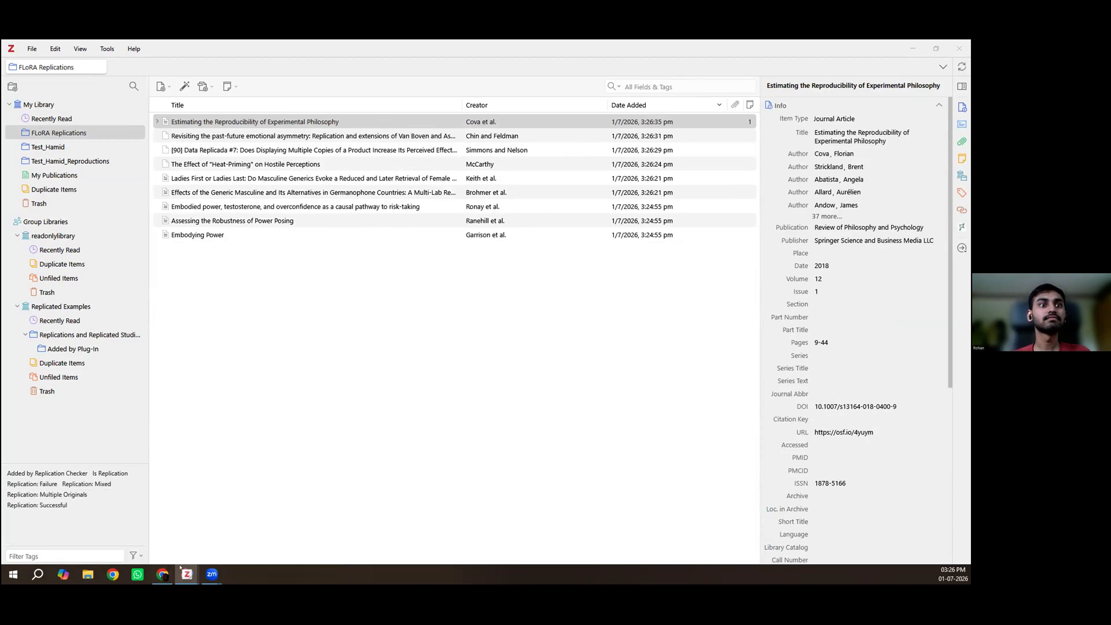
mouse_move(180, 568)
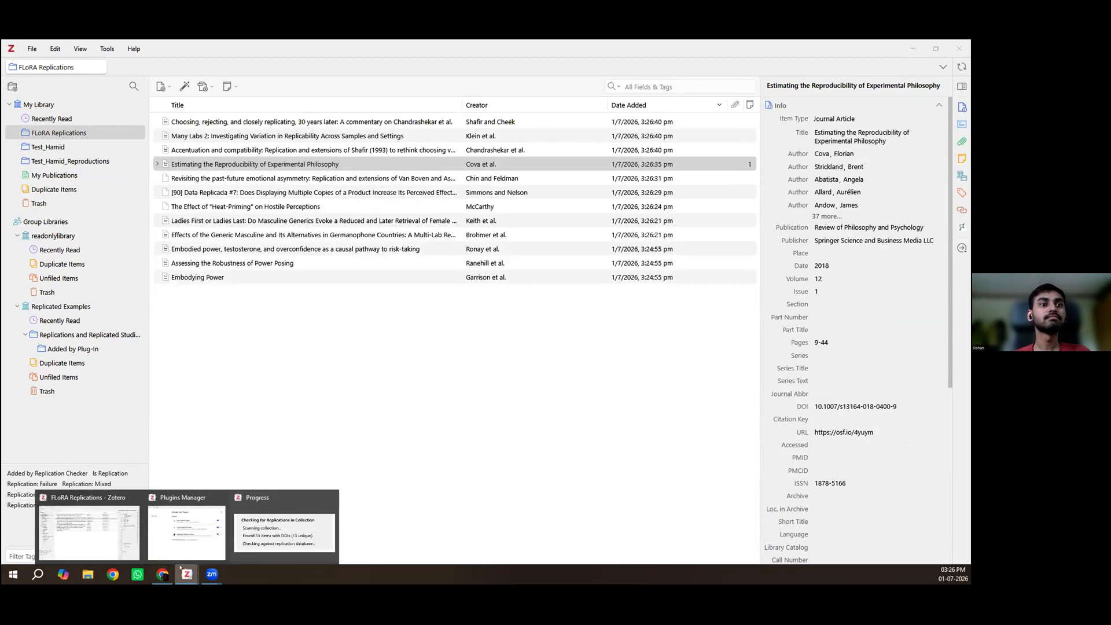
click(221, 498)
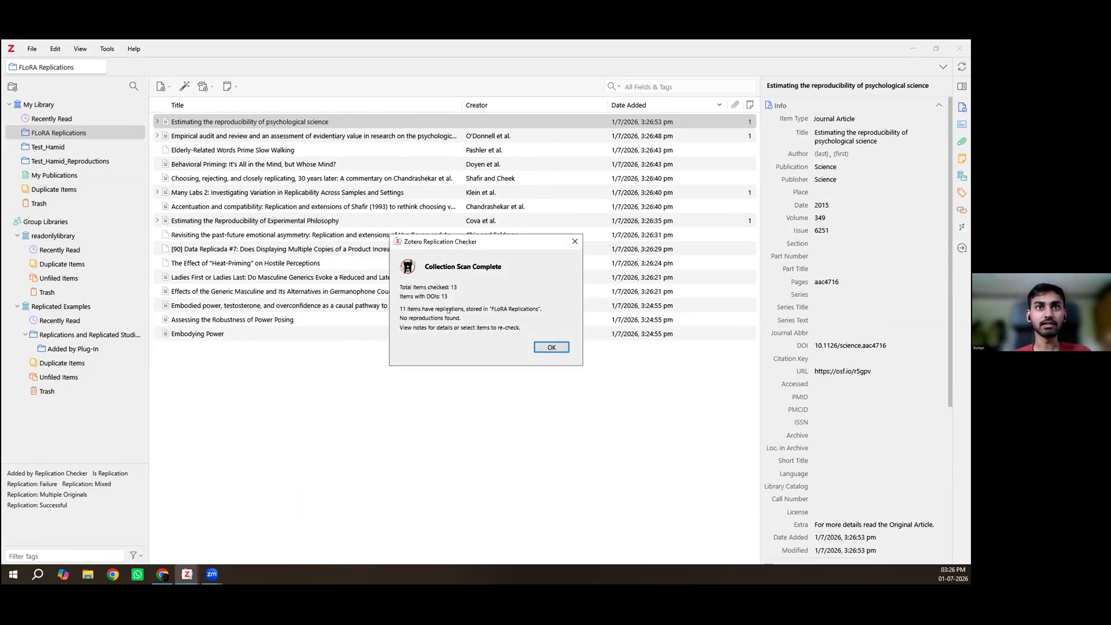
click(536, 345)
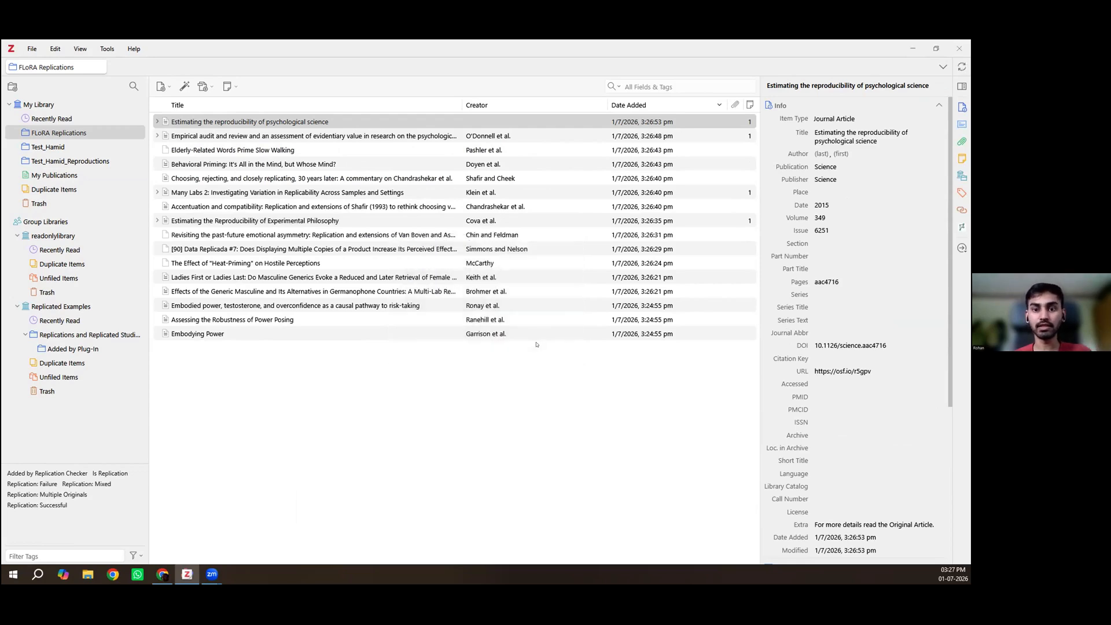
Run the replication check on the whole test reproductions collection, switch to the FLoRA Replications collection and dismiss the scan summary.
click(53, 159)
right_click(70, 164)
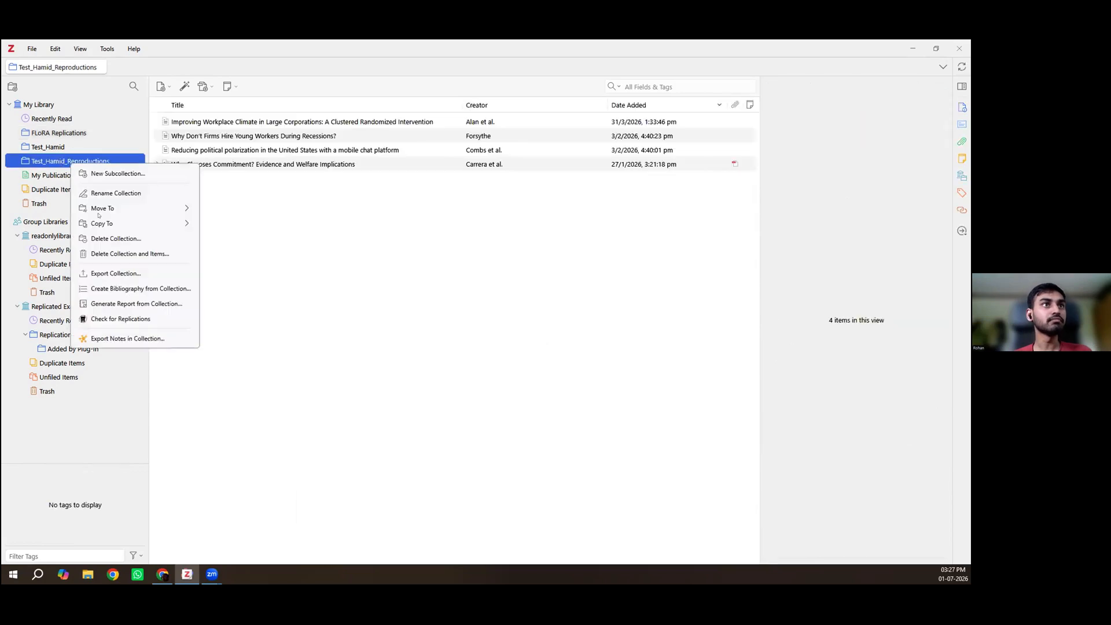
click(120, 319)
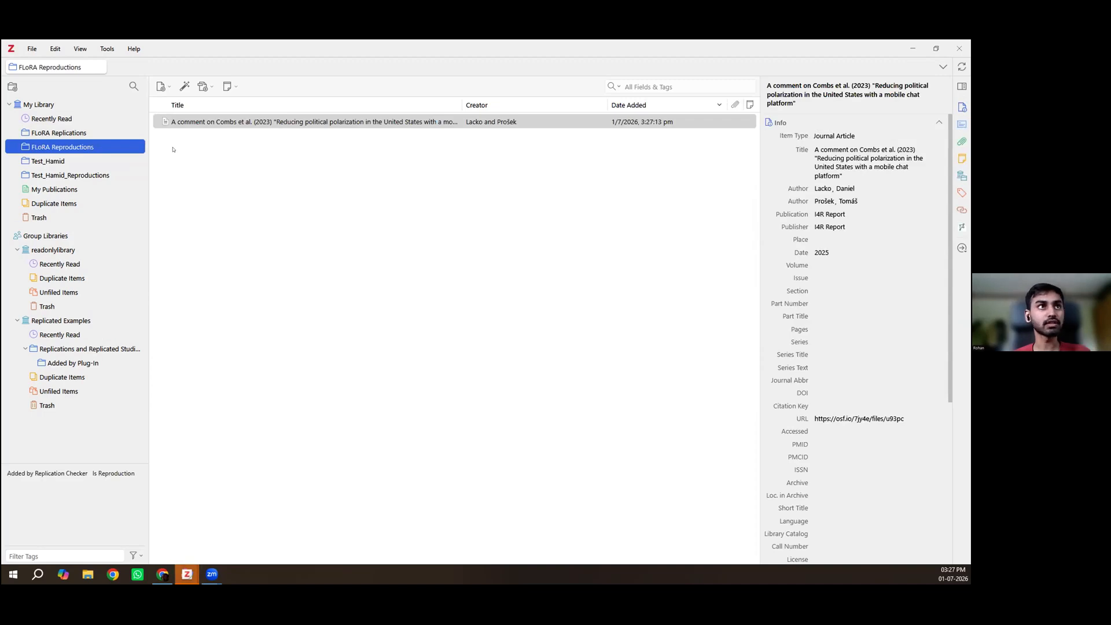
click(69, 133)
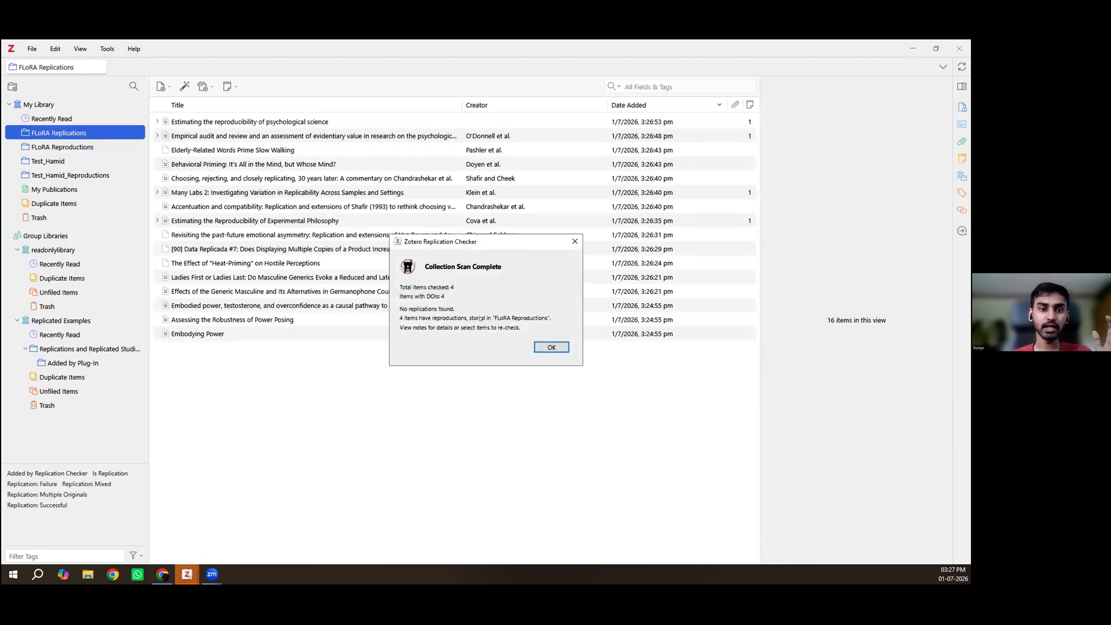
click(552, 348)
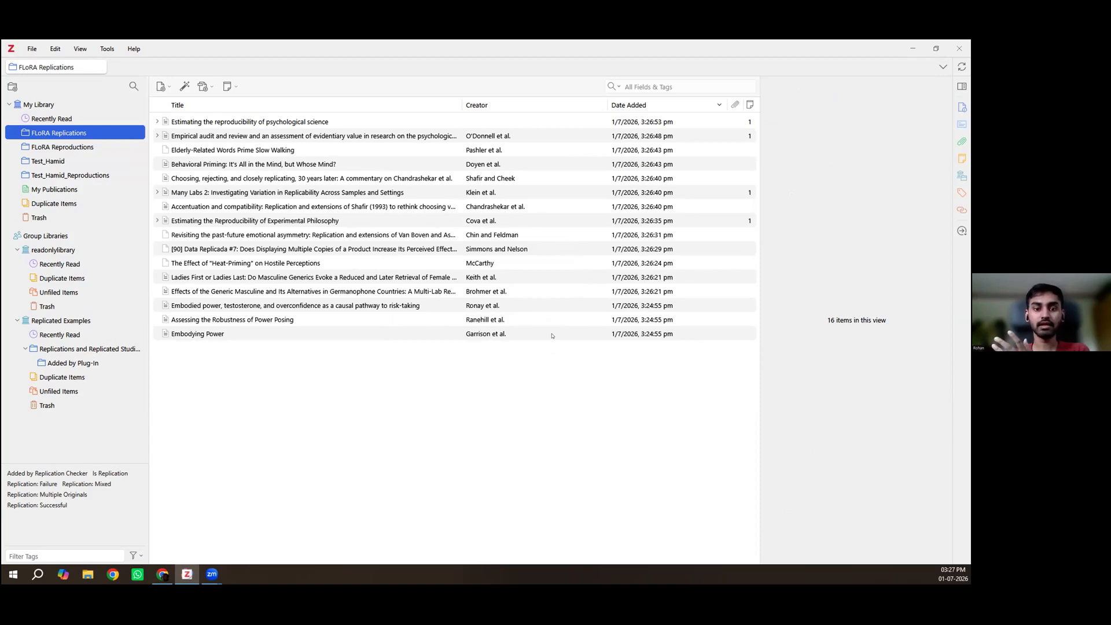
Open the "Original Articles" note under "Many Labs 2: Investigating Variation in Replicability Across Samples and Settings" and read through its listed studies.
click(206, 193)
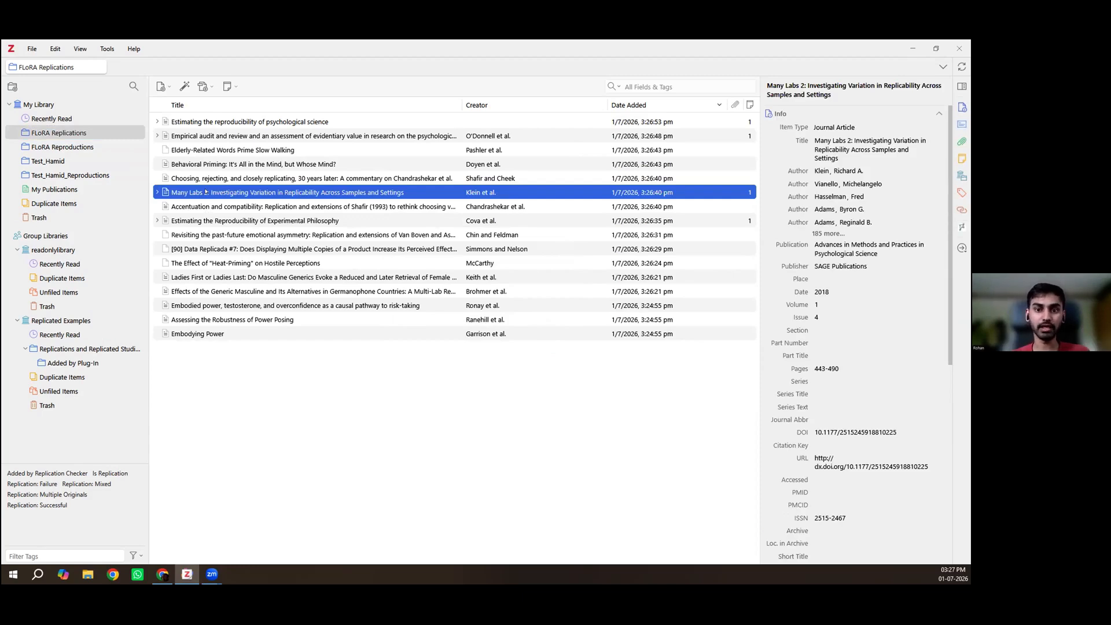
click(156, 192)
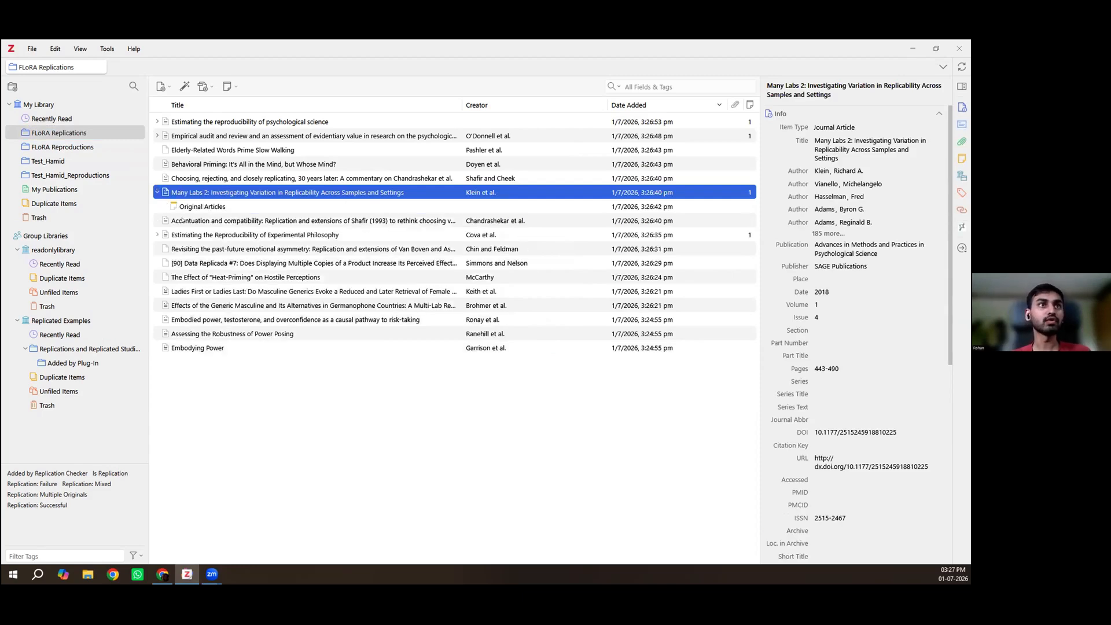
click(197, 206)
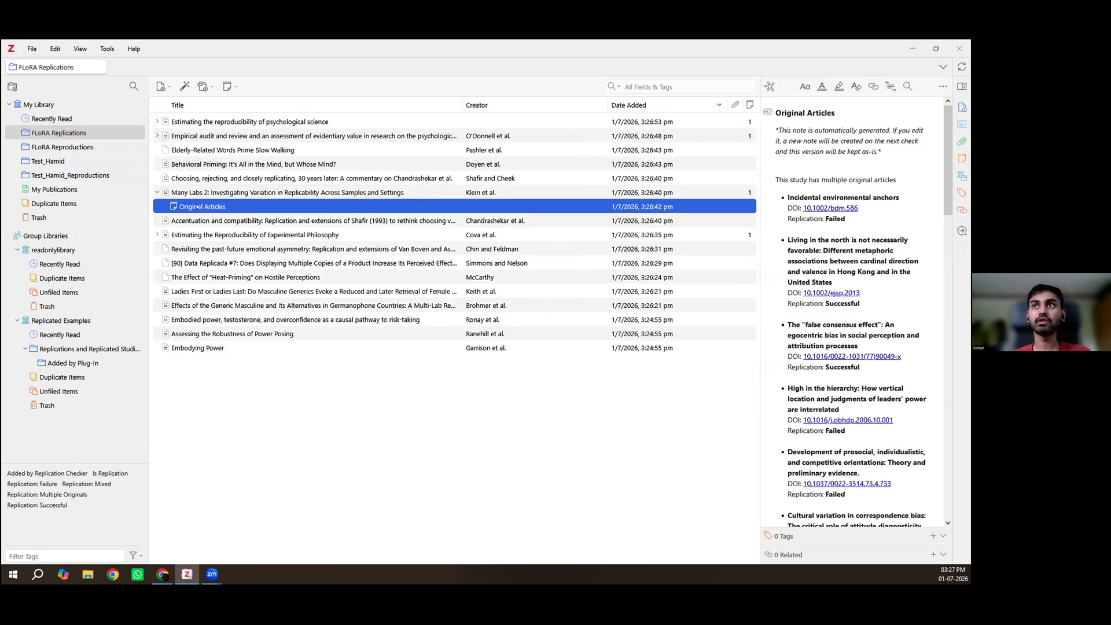
scroll(829, 354, down, 5)
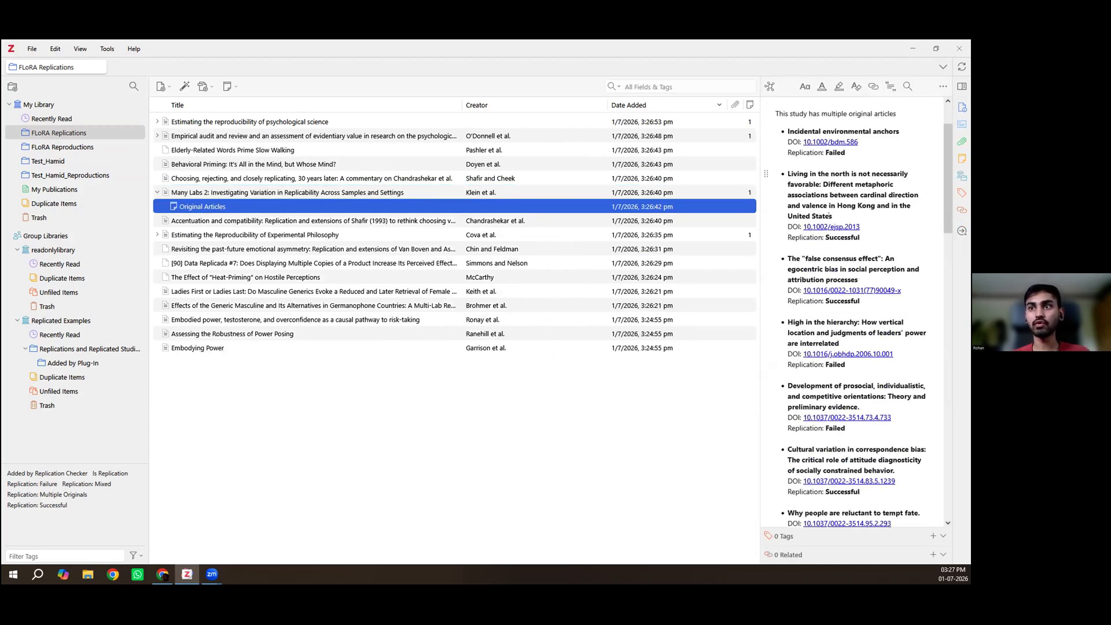
scroll(829, 355, down, 3)
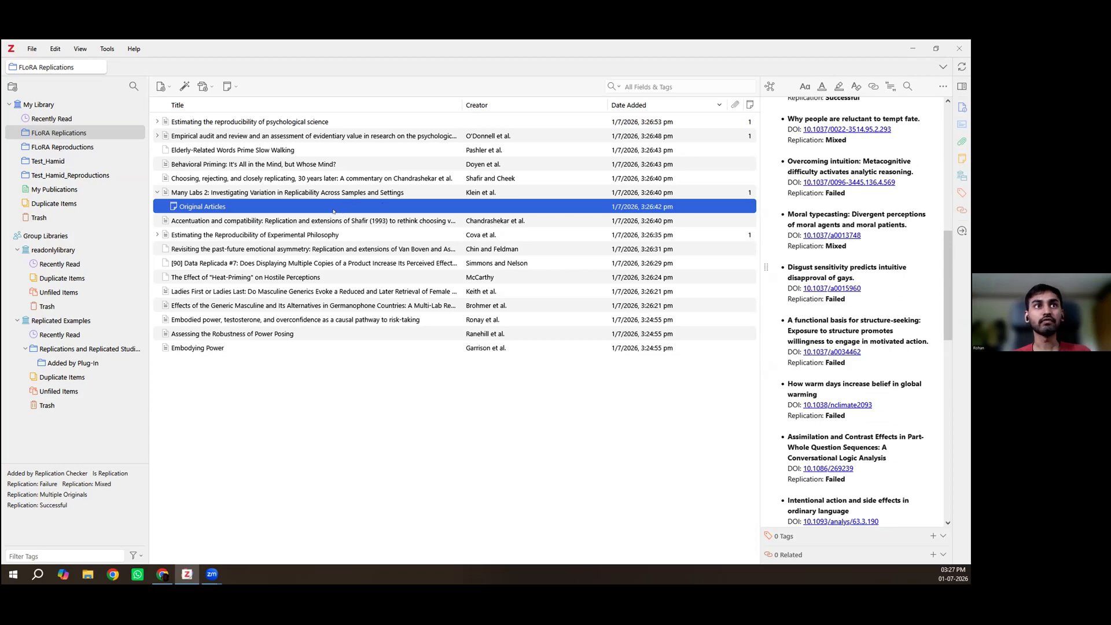
Add only the originals "Incidental environmental anchors" and "Living in the north is not necessarily favorable" for the Many Labs 2 replication.
right_click(269, 192)
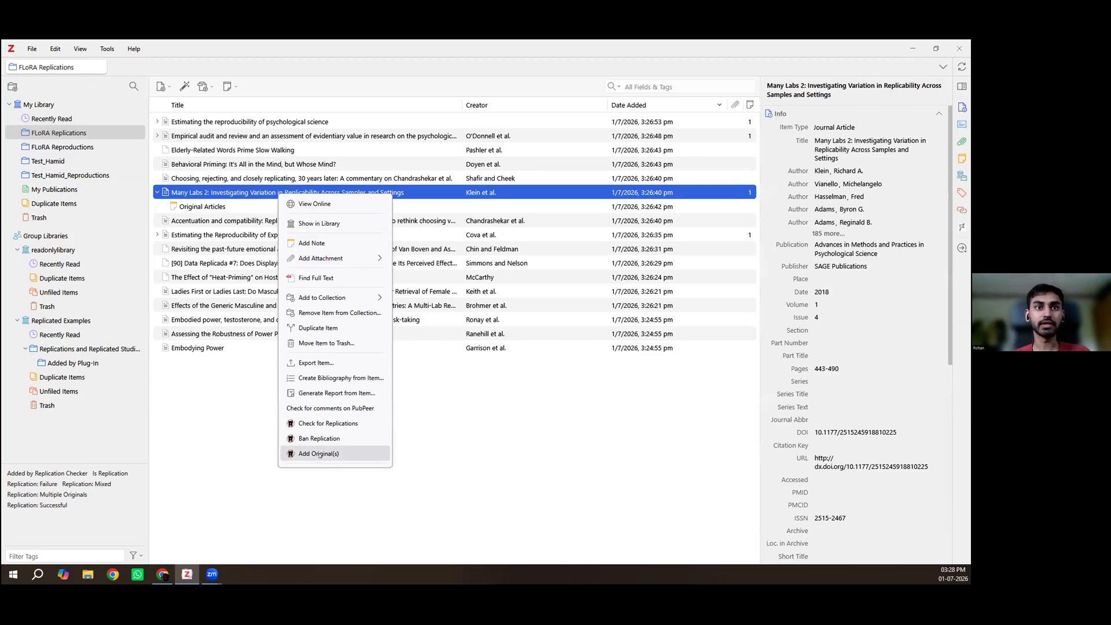
click(319, 454)
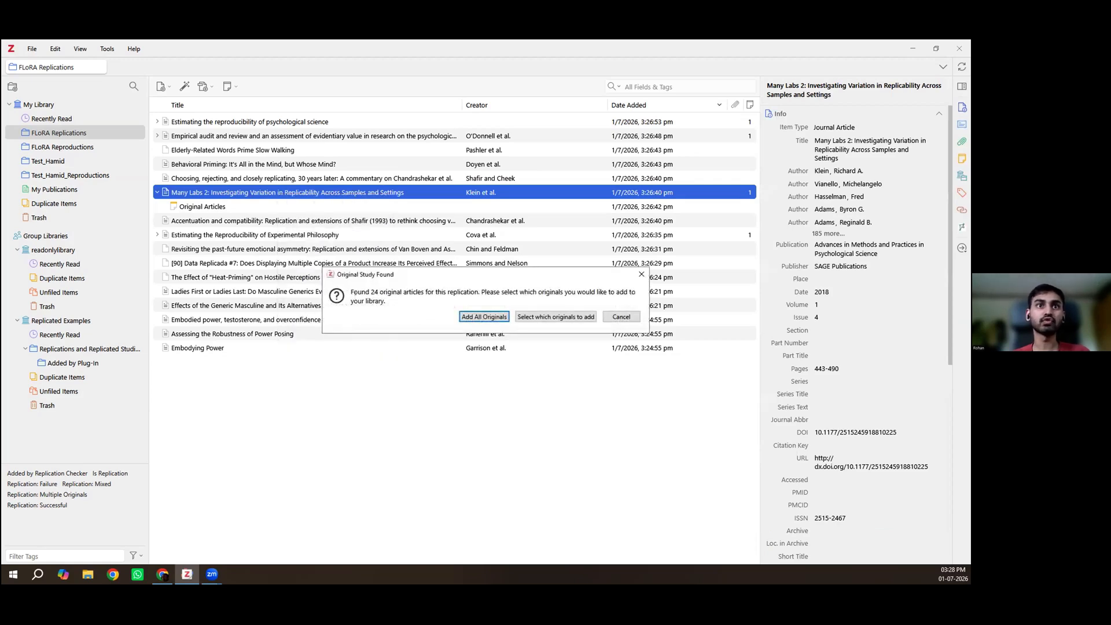
drag(361, 292, 478, 292)
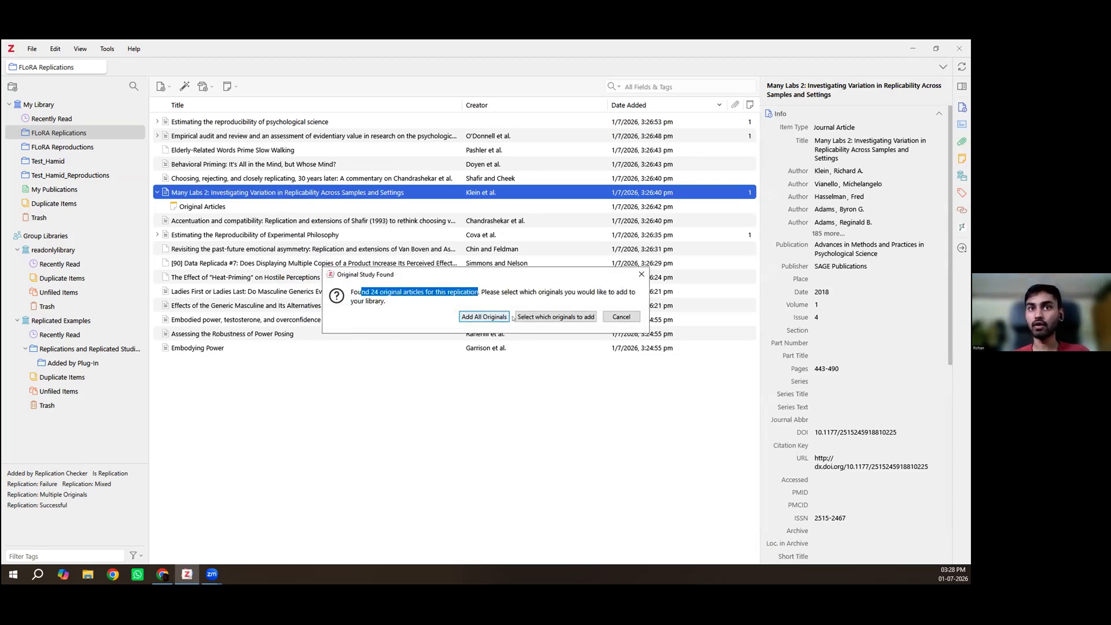
click(539, 317)
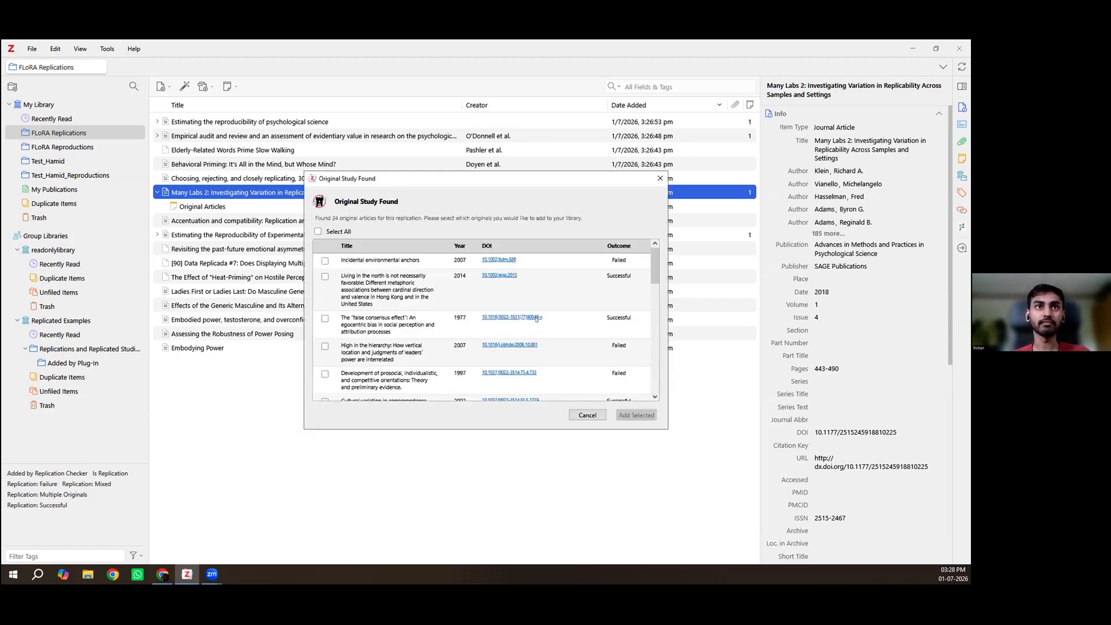
click(325, 260)
click(325, 277)
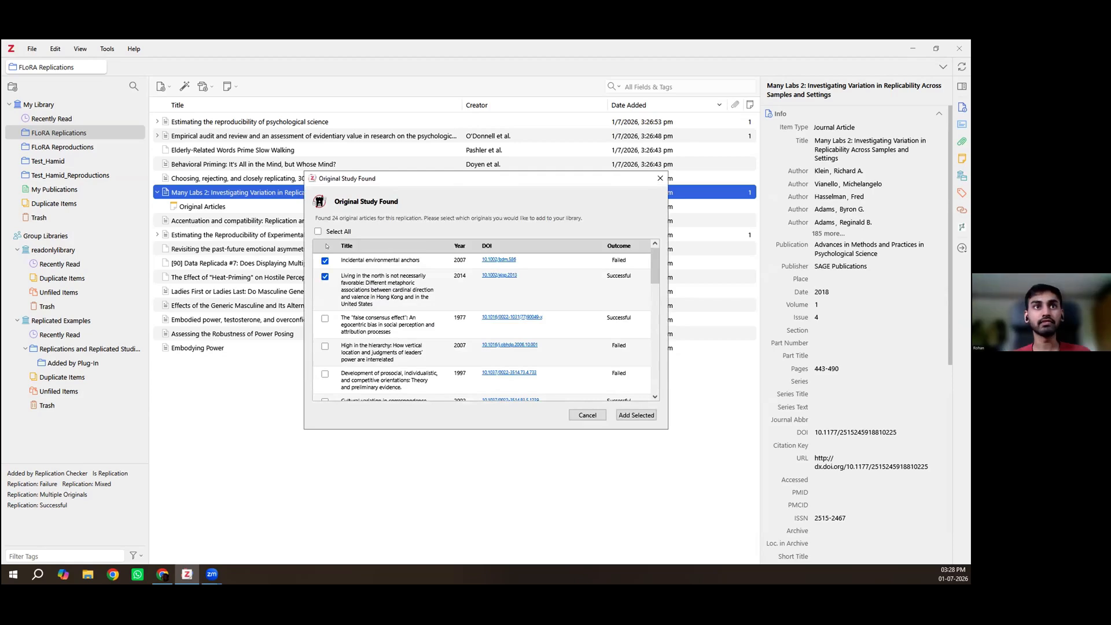
click(619, 416)
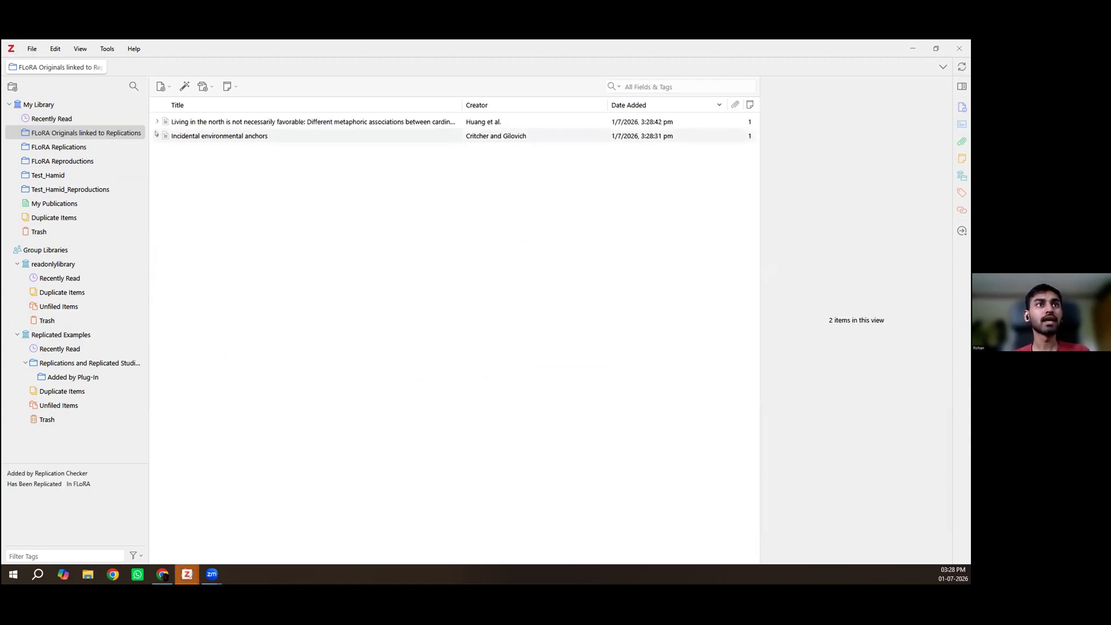
Open the "Replications Found" note under "Living in the north is not necessarily favorable" and read it to the end.
click(158, 123)
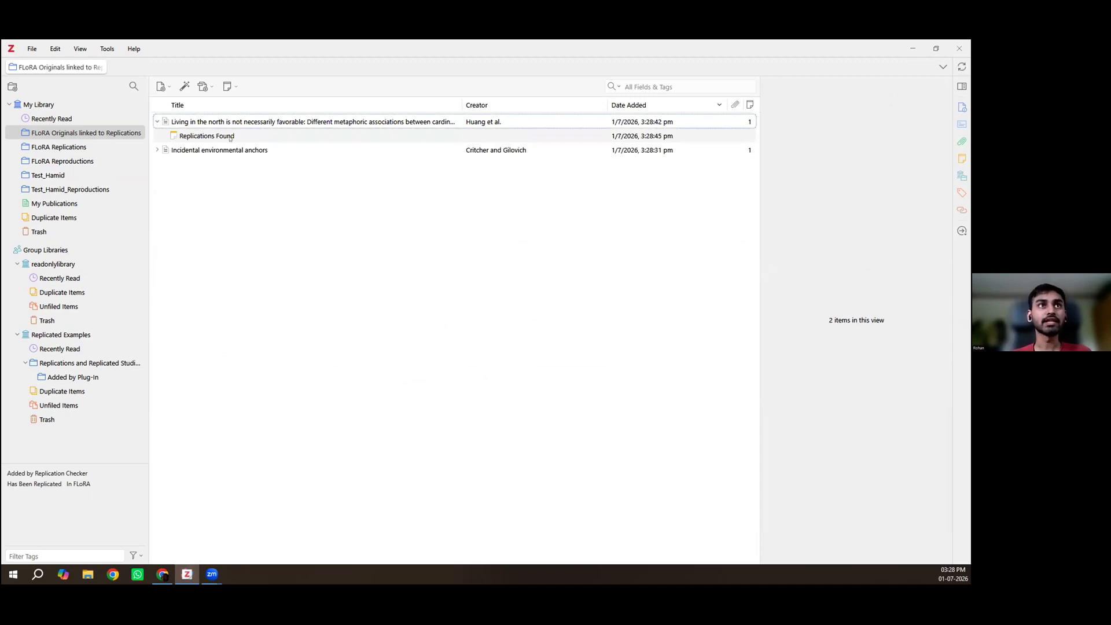
key(Down)
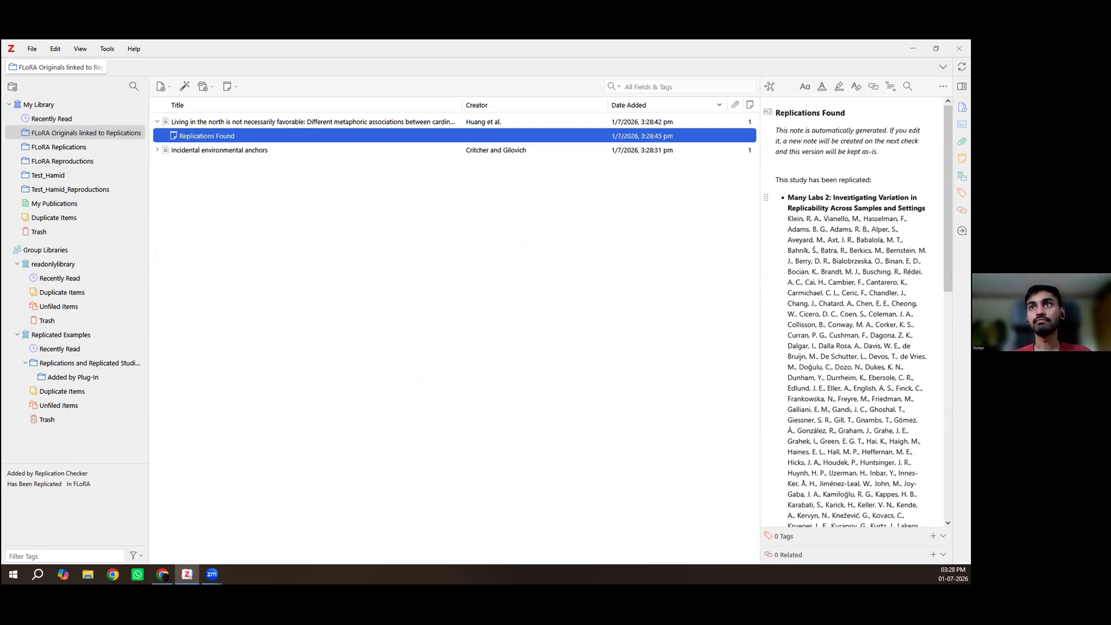
scroll(851, 313, down, 9)
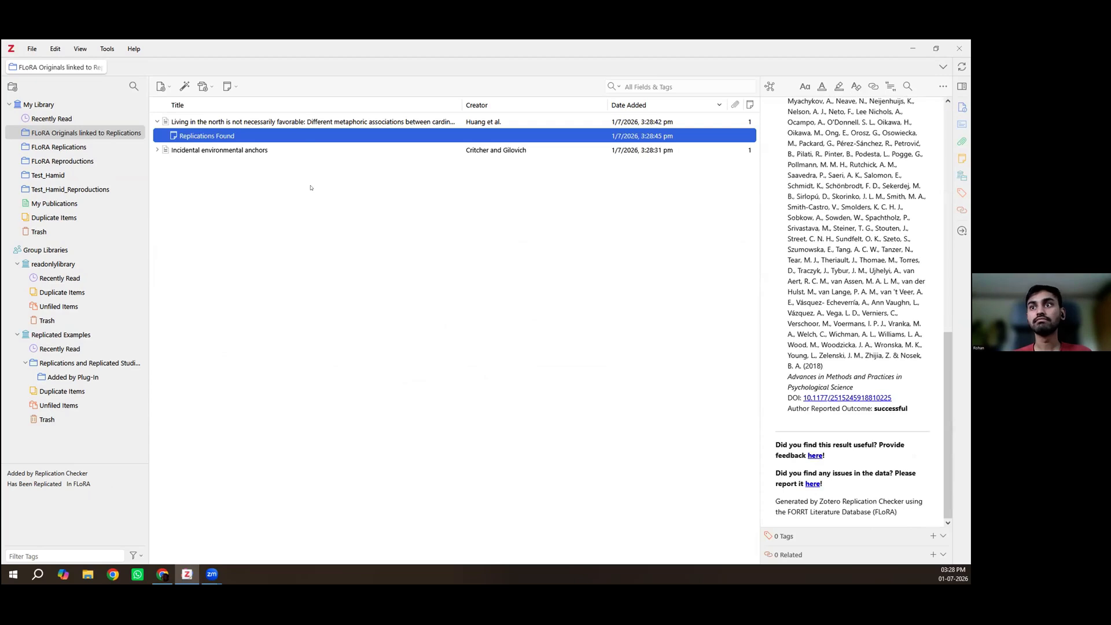
Open the "Replications Found" note under "Incidental environmental anchors" and read through its replication entries and reported outcomes.
key(Down)
key(Right)
key(Down)
scroll(822, 280, down, 10)
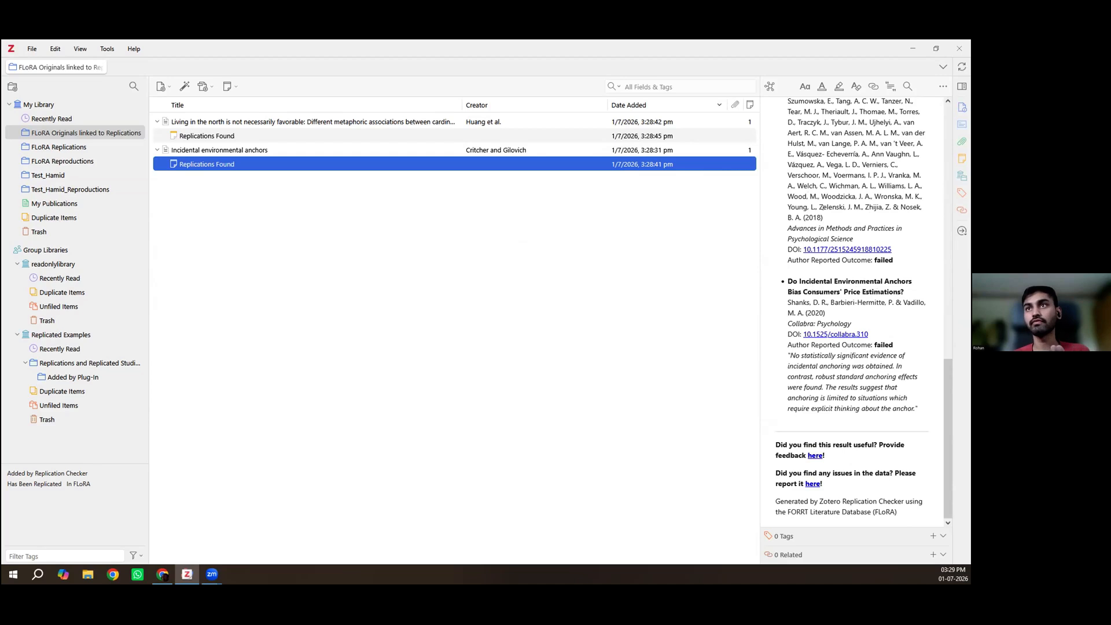
scroll(857, 312, up, 15)
scroll(857, 312, down, 8)
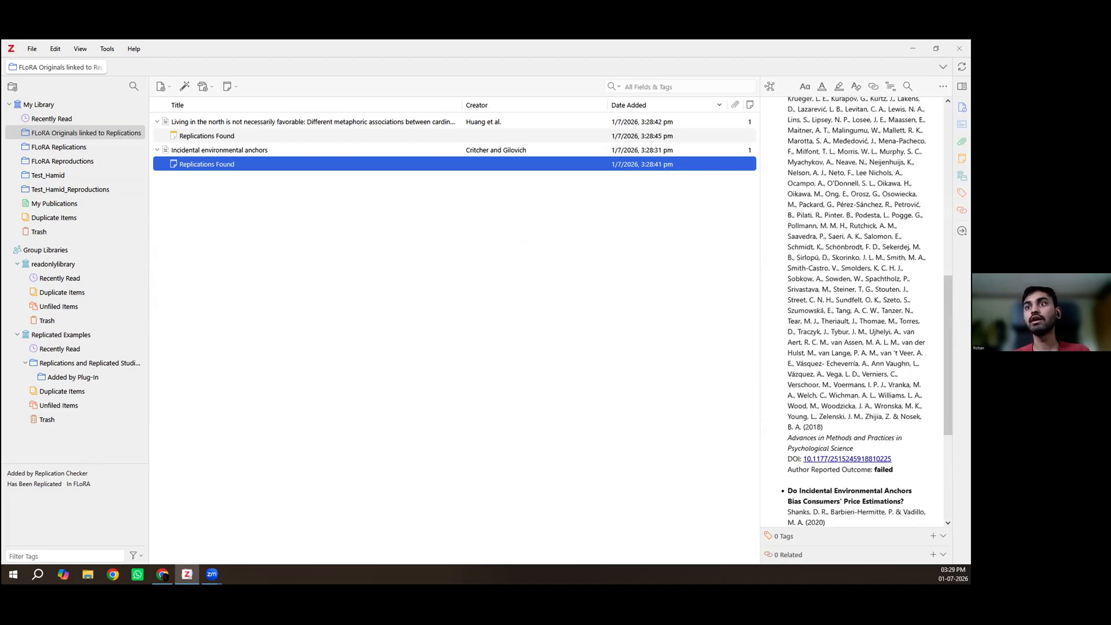
scroll(904, 296, down, 5)
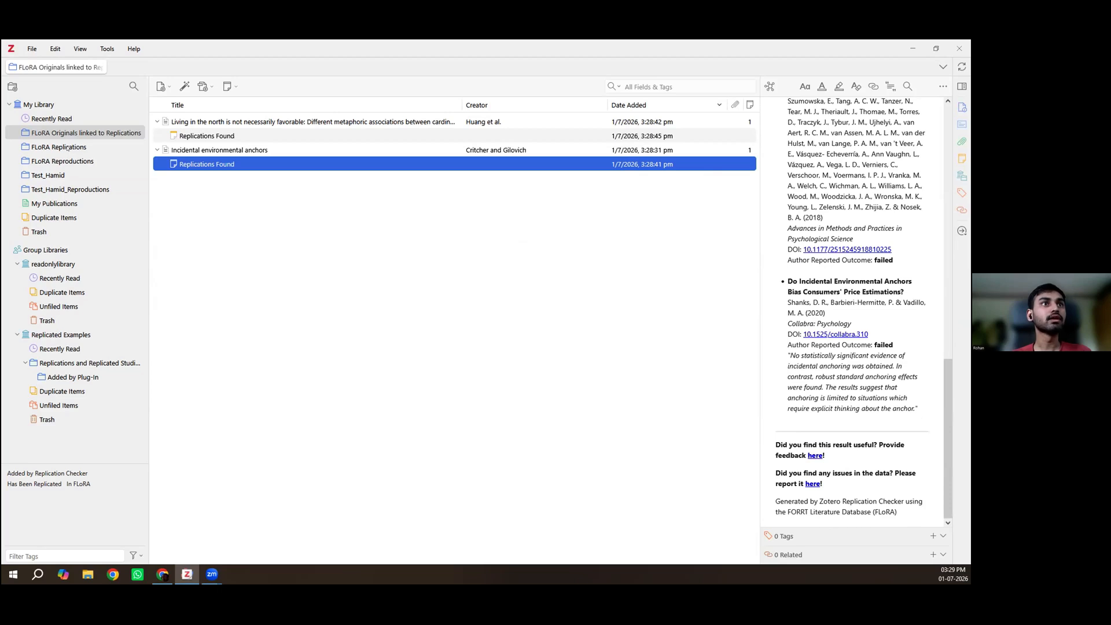
Ban the replication "Assessing the Robustness of Power Posing" in the FLoRA Replications collection and dismiss the confirmation.
click(68, 148)
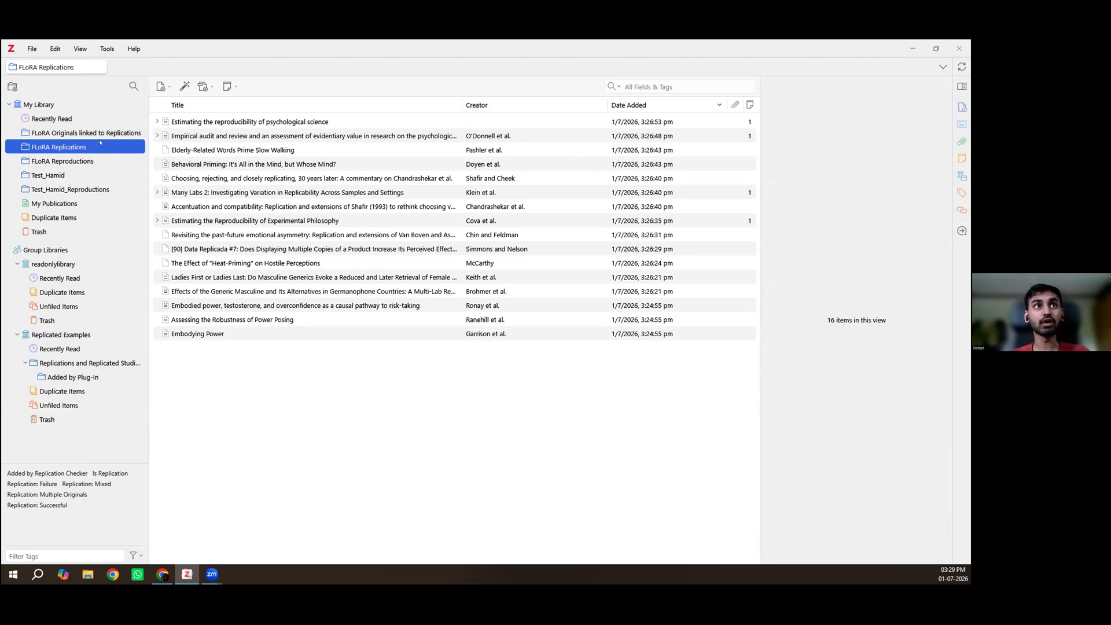
right_click(190, 318)
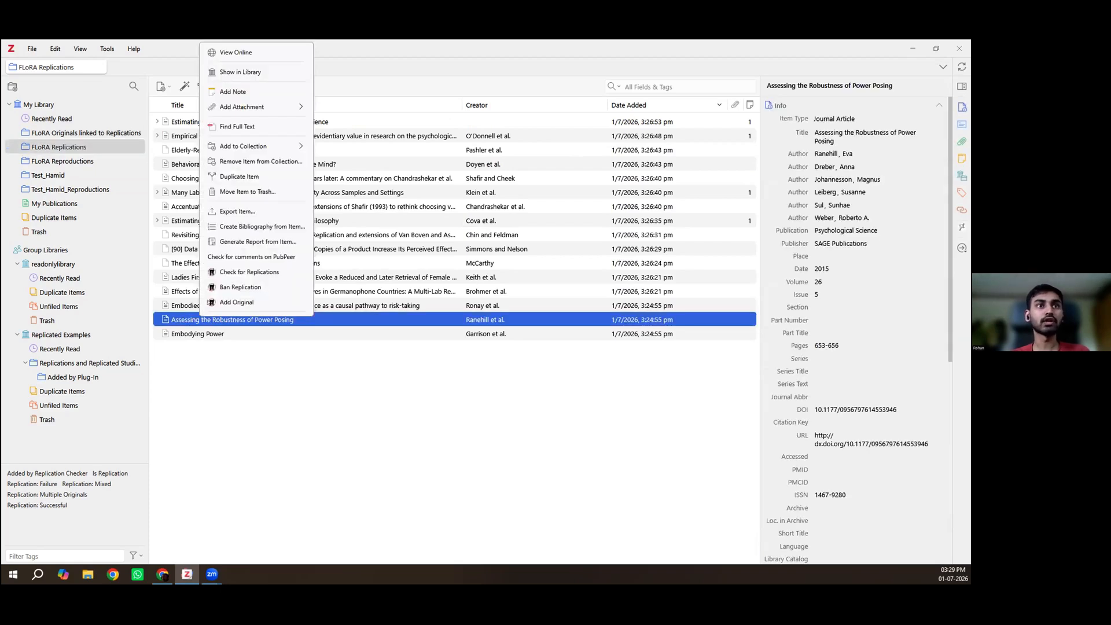
click(229, 287)
click(545, 321)
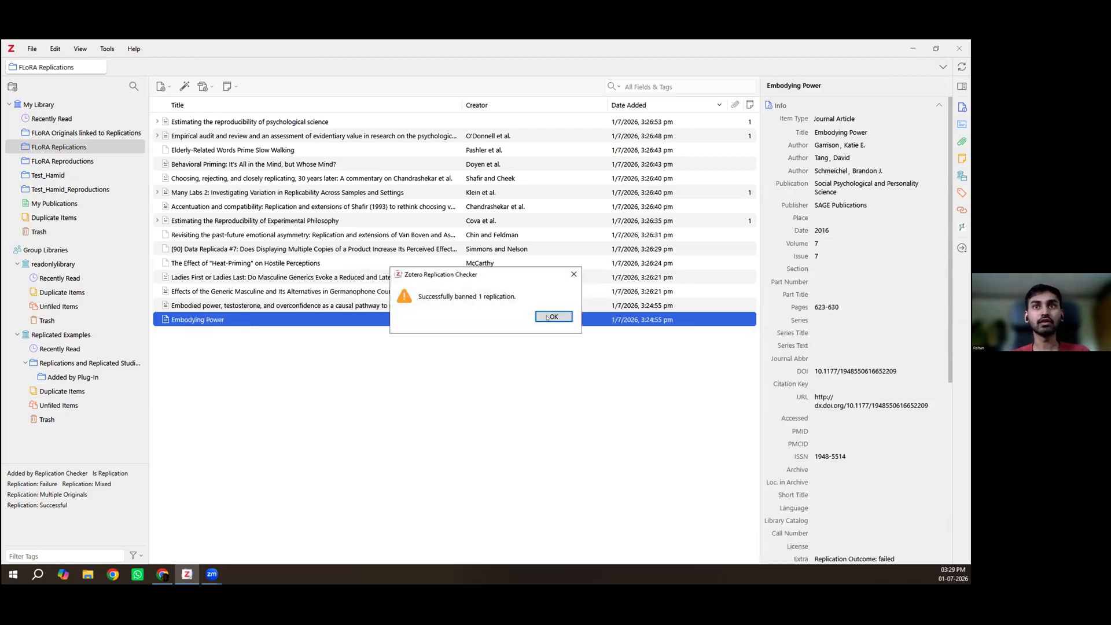
click(546, 317)
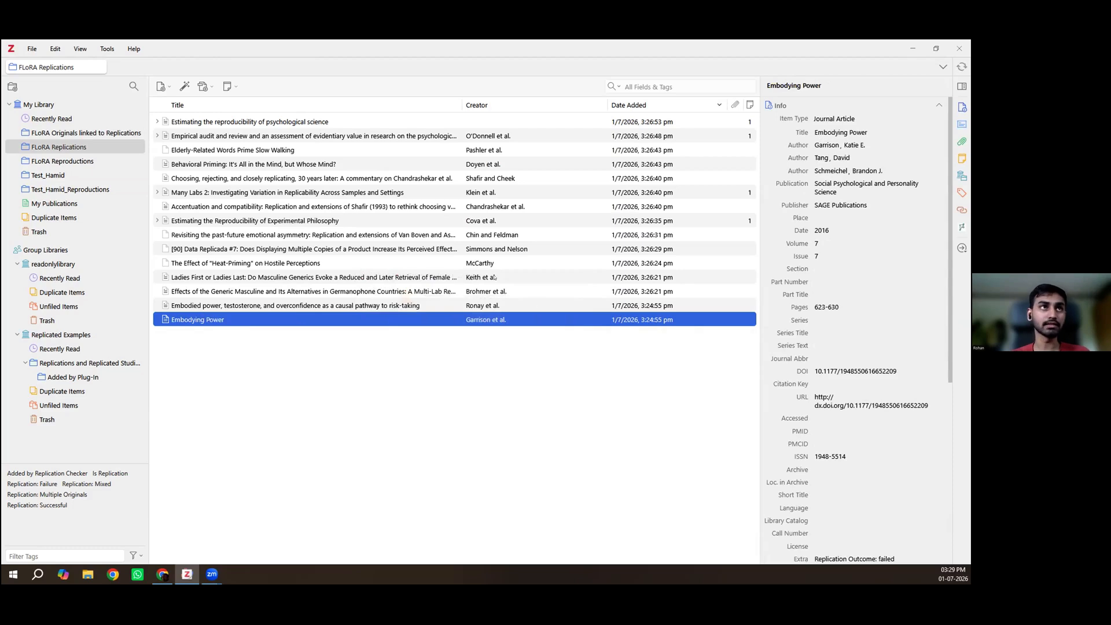
Open the Replication Checker settings and review the auto-check, banned replications and folder name options.
click(55, 48)
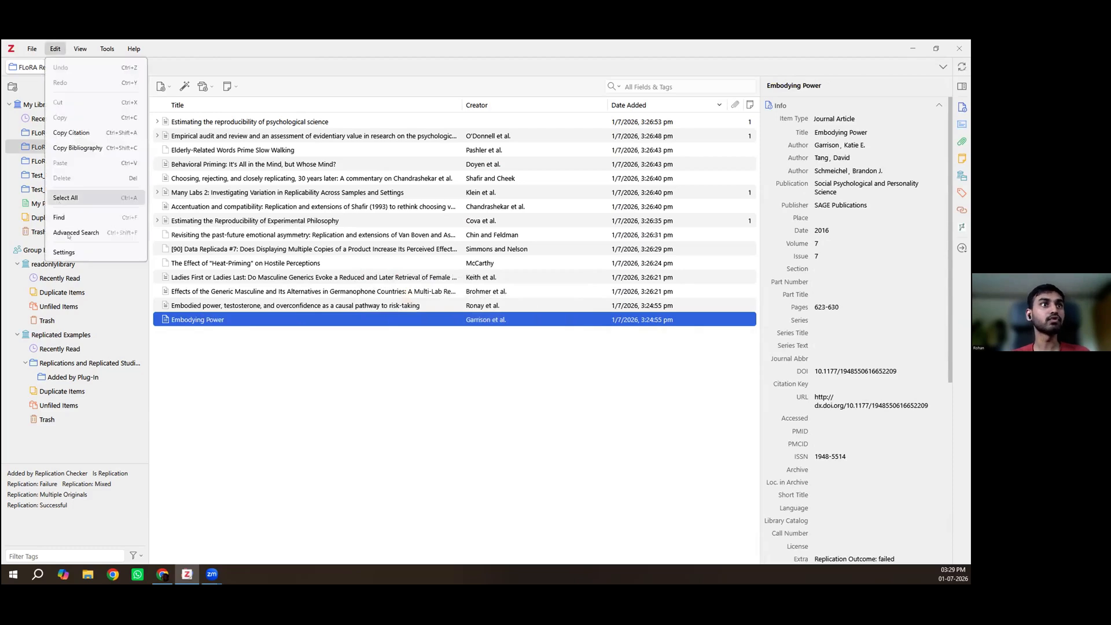
click(144, 251)
click(325, 327)
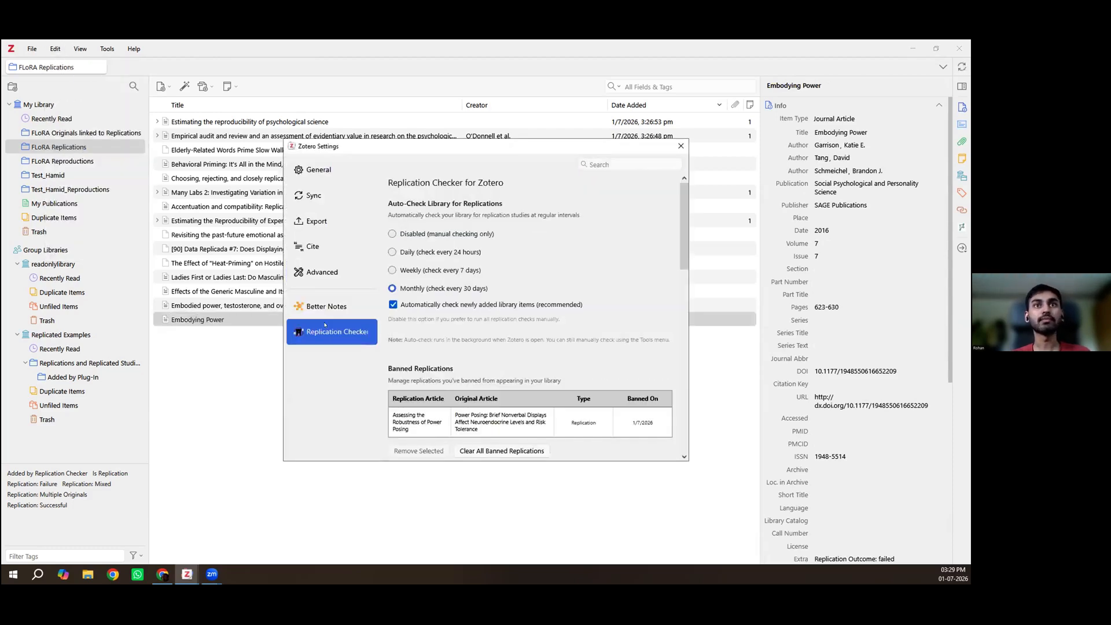
scroll(521, 277, down, 10)
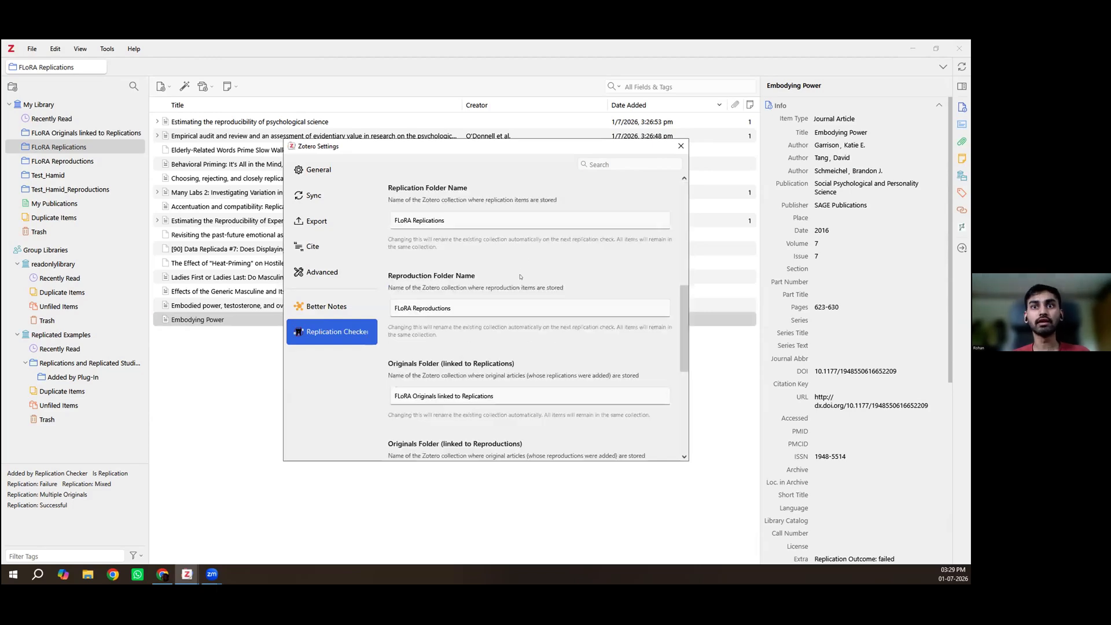
scroll(521, 276, up, 10)
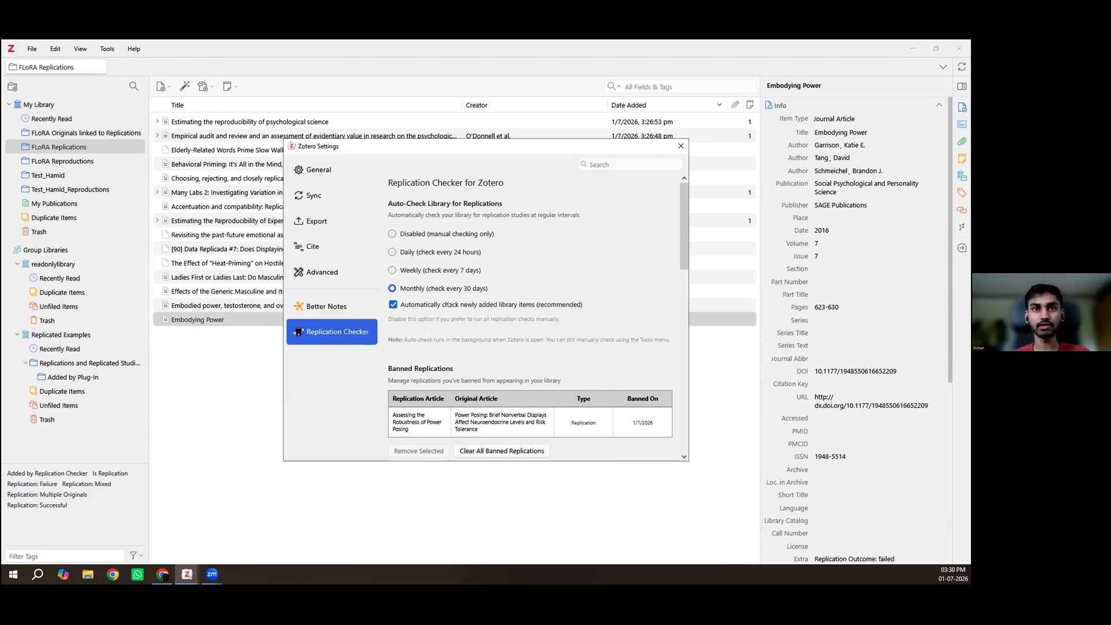
Clear all banned replications in the Replication Checker settings and confirm the removal.
scroll(434, 347, down, 2)
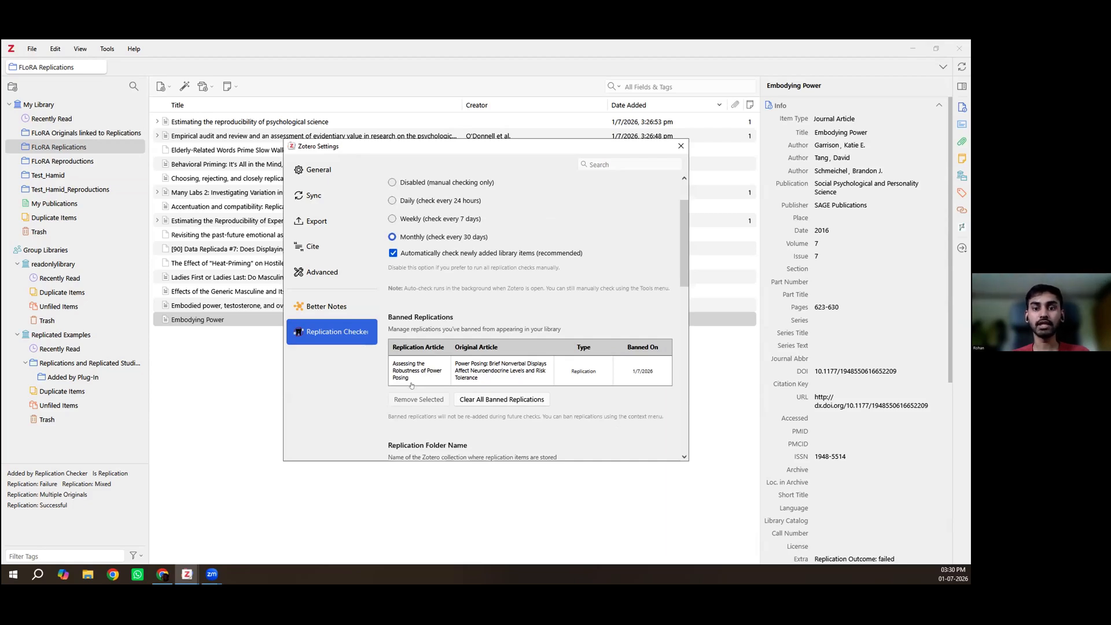
click(480, 400)
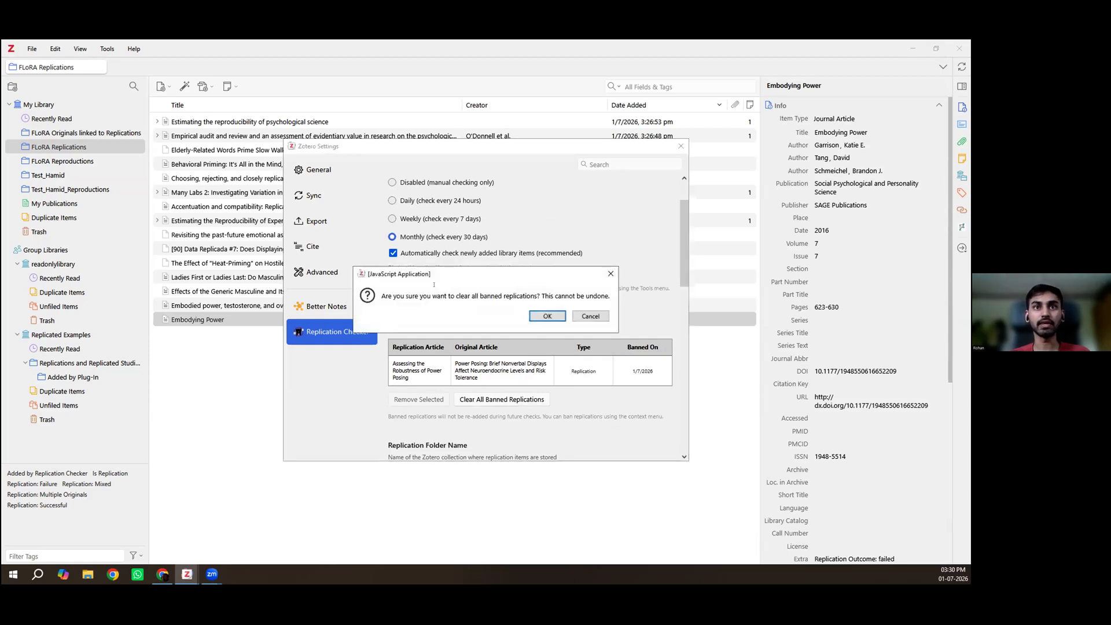
click(547, 317)
Set the replication folder name to "FLoRA Replications Test" in the Replication Checker settings.
scroll(554, 360, down, 5)
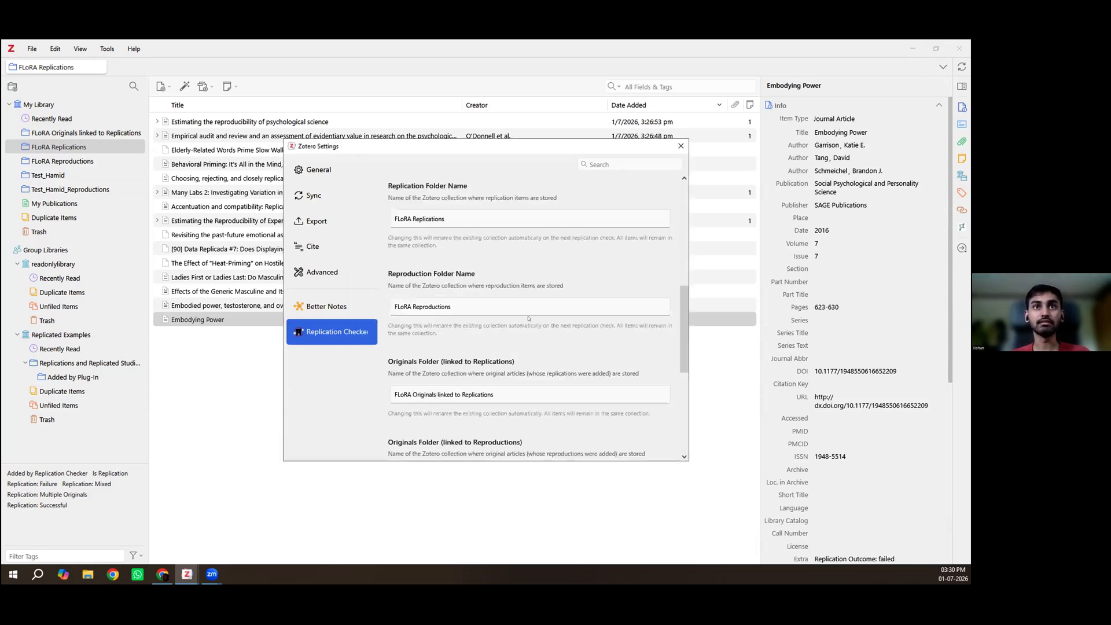
scroll(424, 263, up, 1)
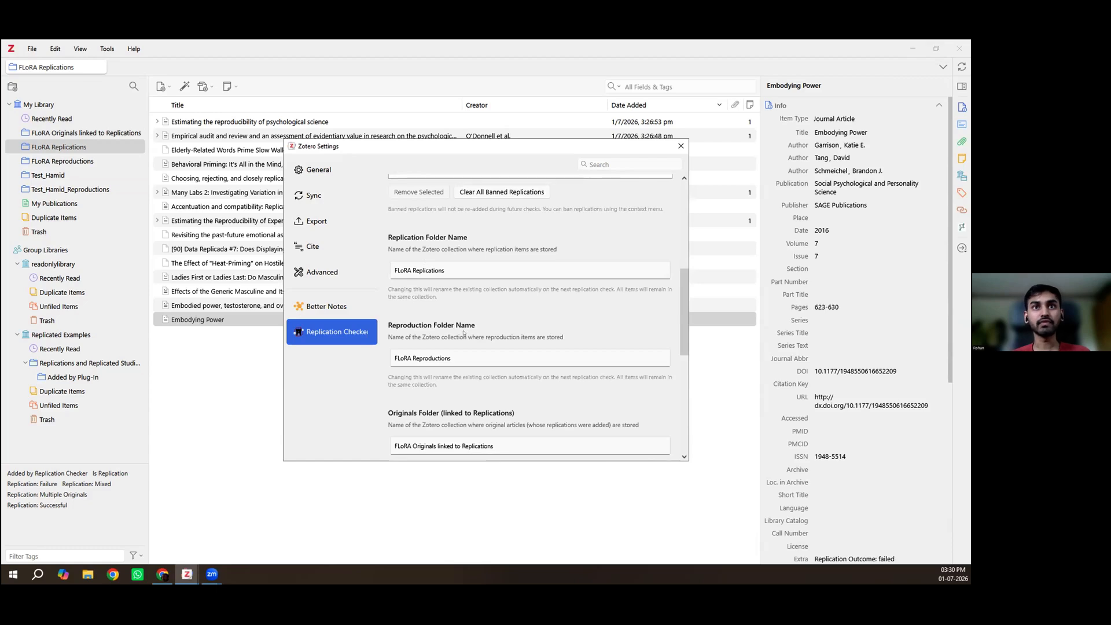
scroll(464, 333, down, 1)
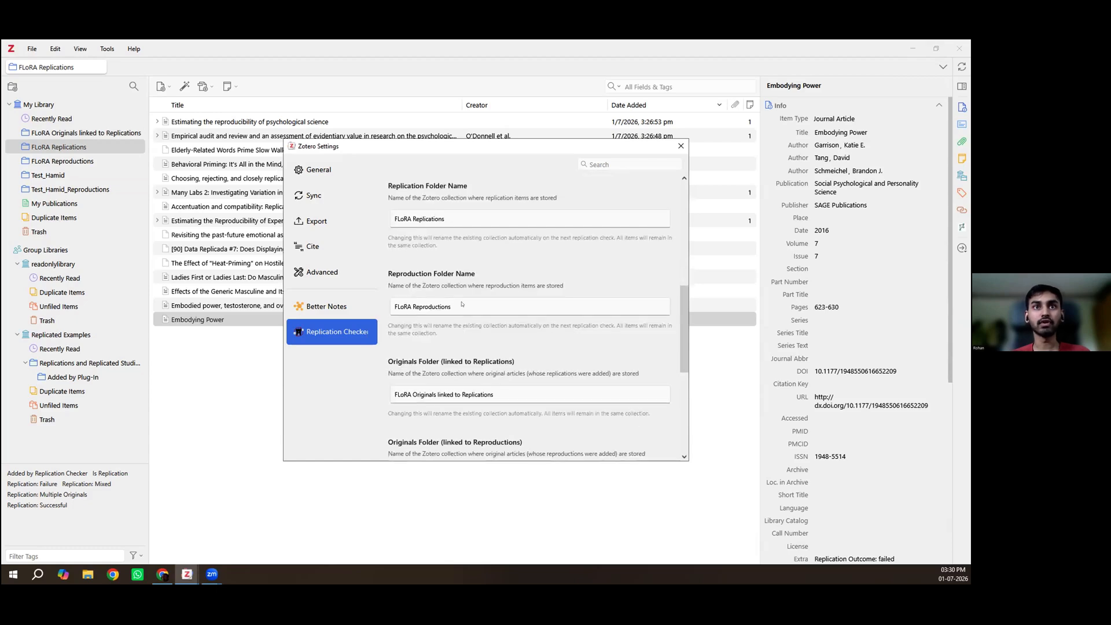
scroll(475, 341, down, 1)
scroll(465, 328, up, 2)
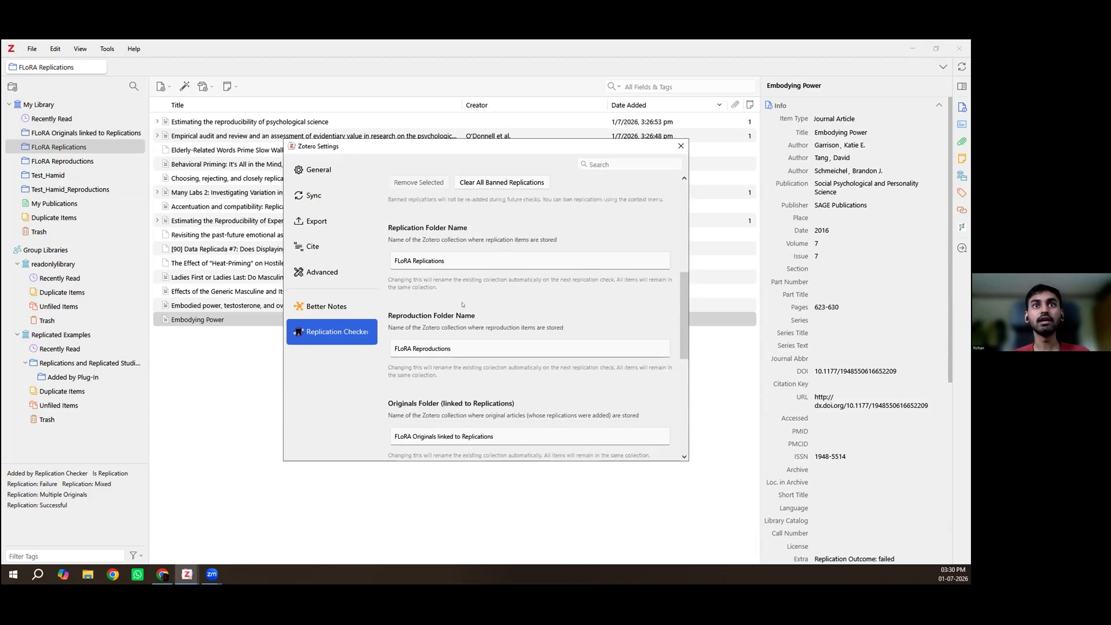
click(490, 265)
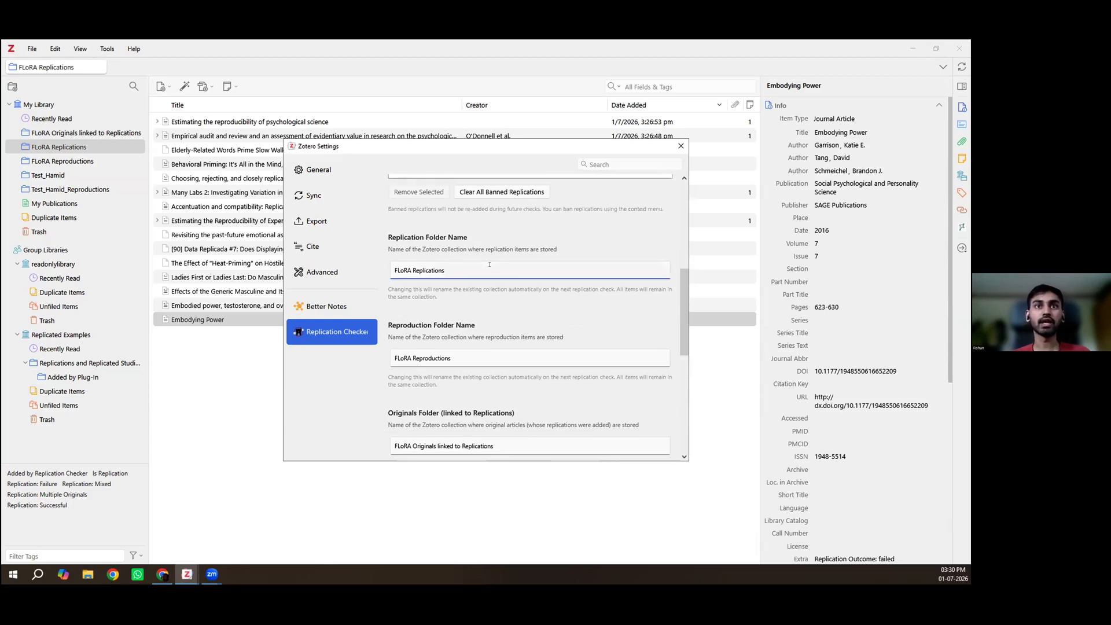
text(Test)
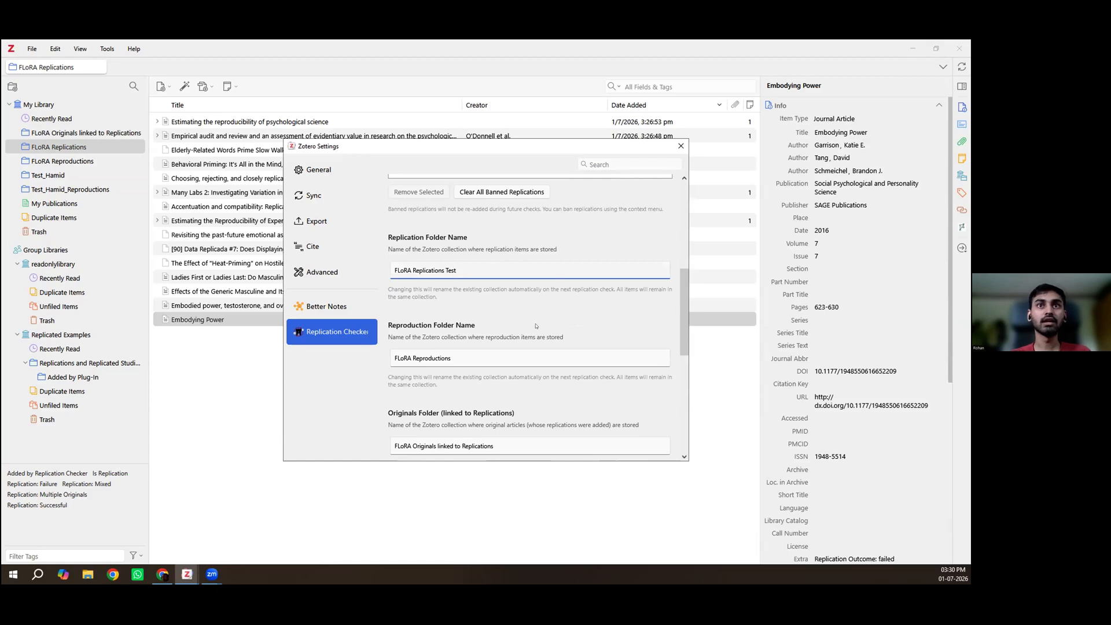
click(537, 319)
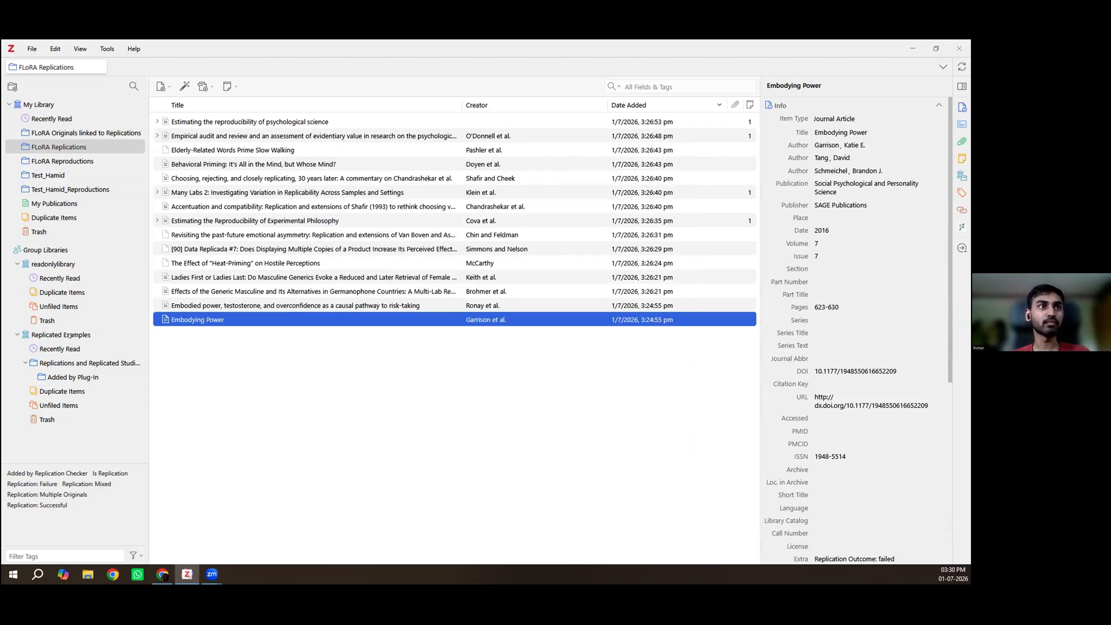
Check the Replicated Examples group library for replications and open its FLoRA Replications Test collection.
click(69, 335)
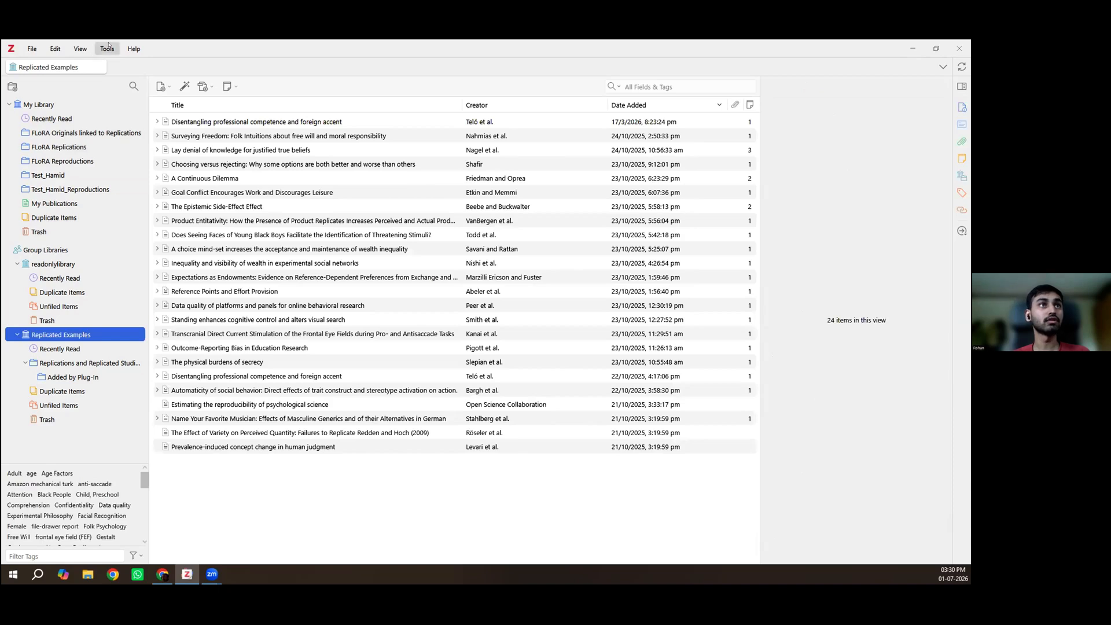
click(108, 48)
click(145, 152)
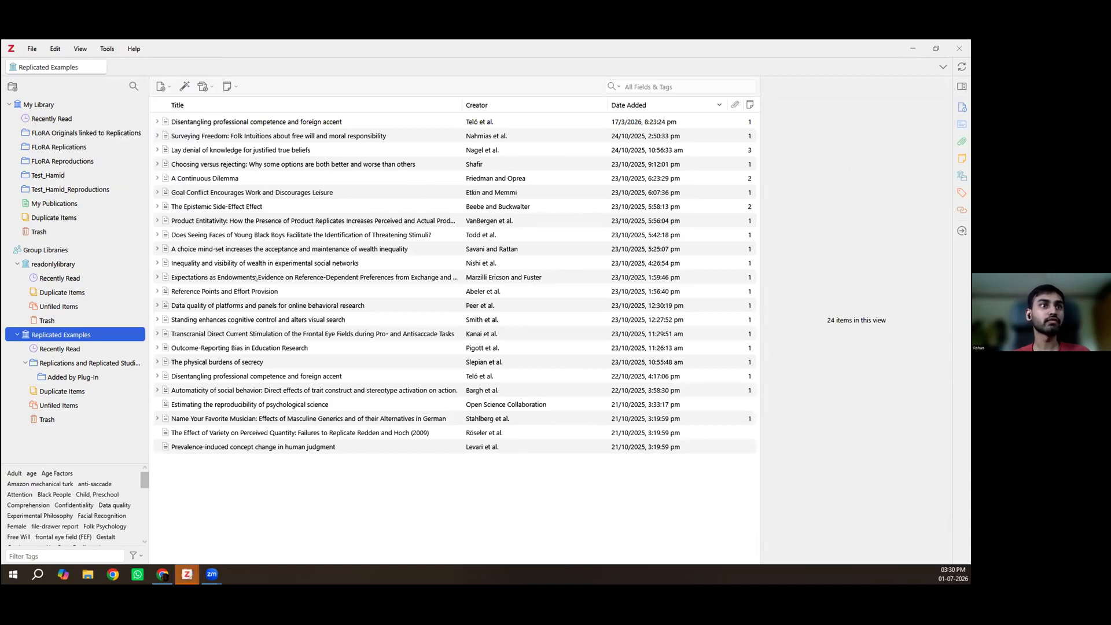
click(50, 363)
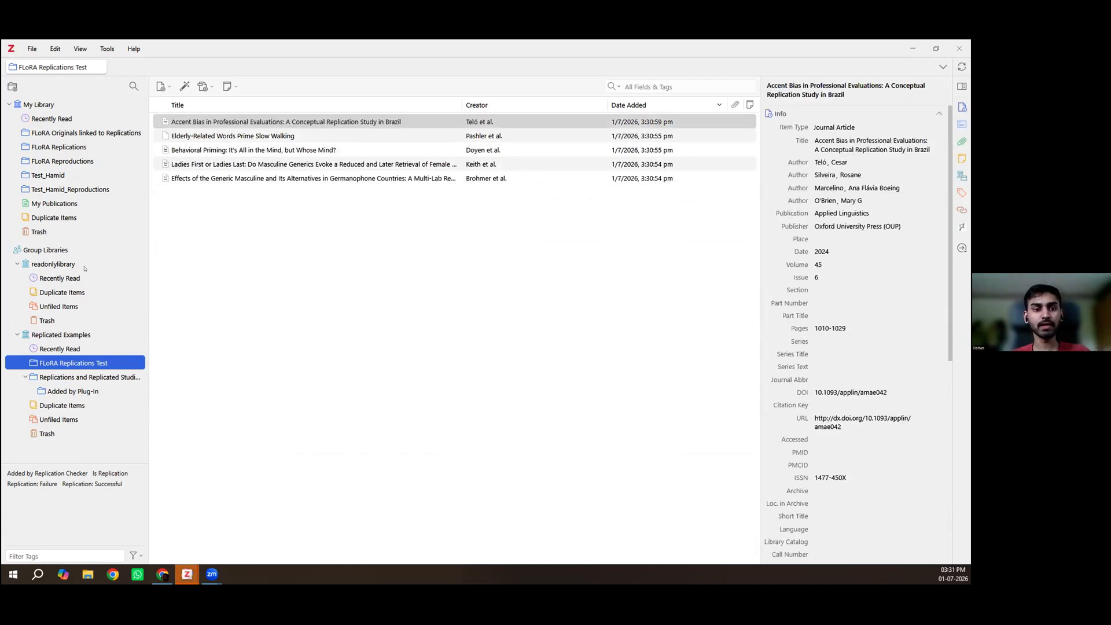
Check the readonlylibrary group library for replications and agree to copy the original articles and their replications to the personal library.
click(85, 268)
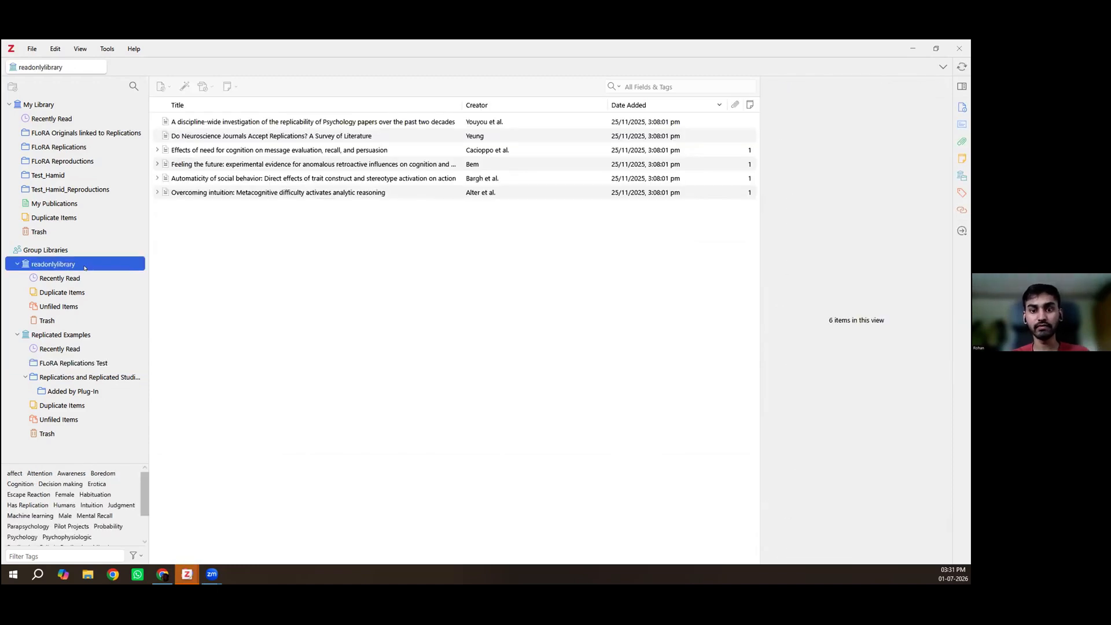
click(107, 48)
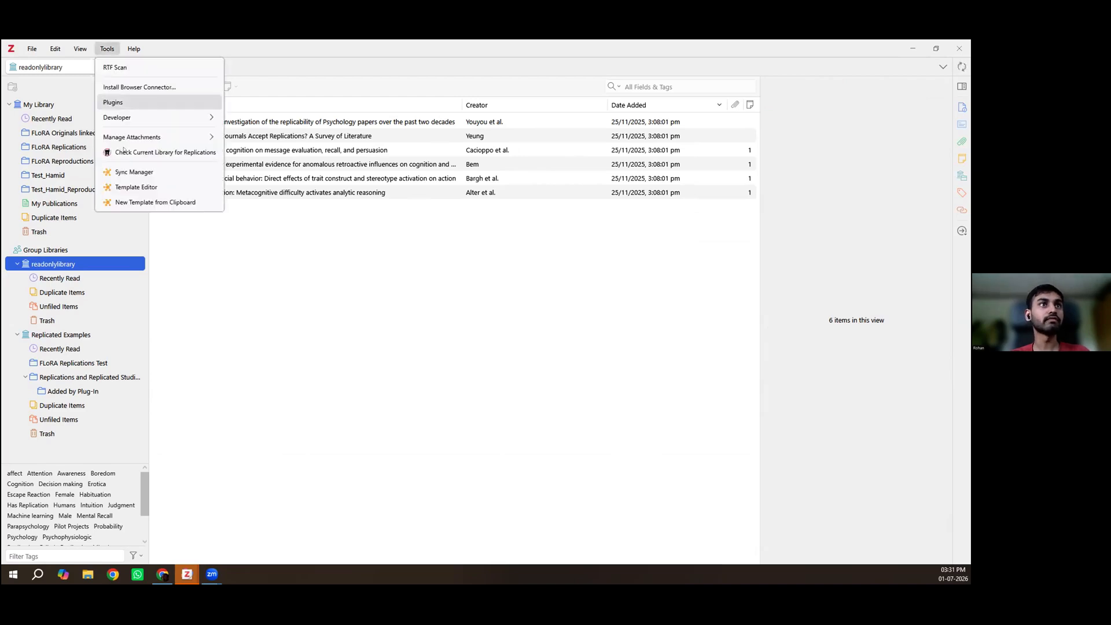
click(123, 152)
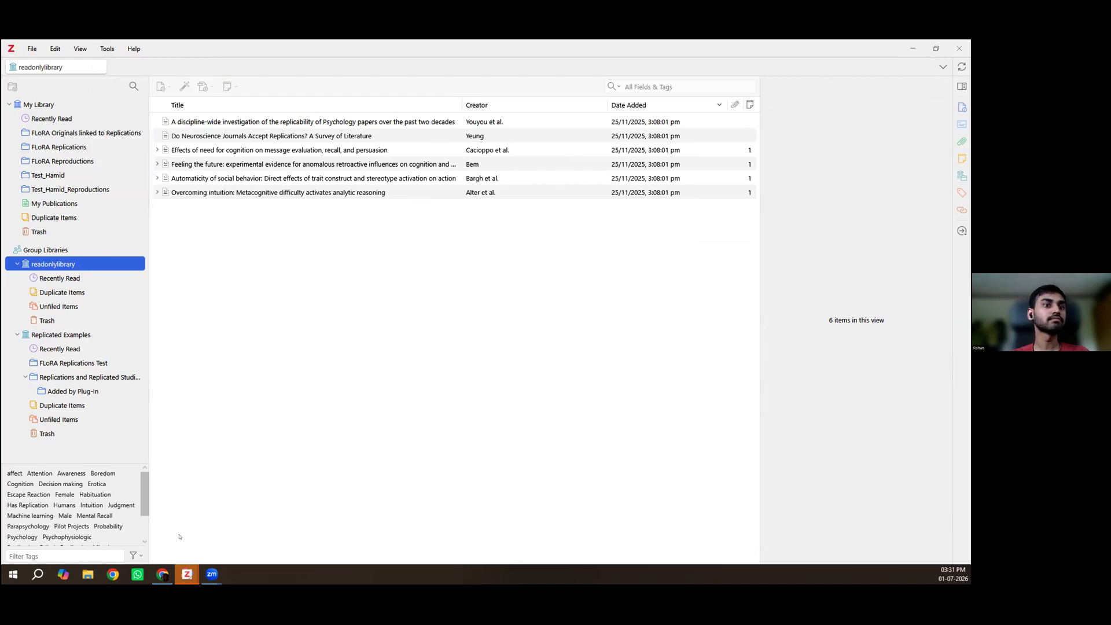
click(187, 574)
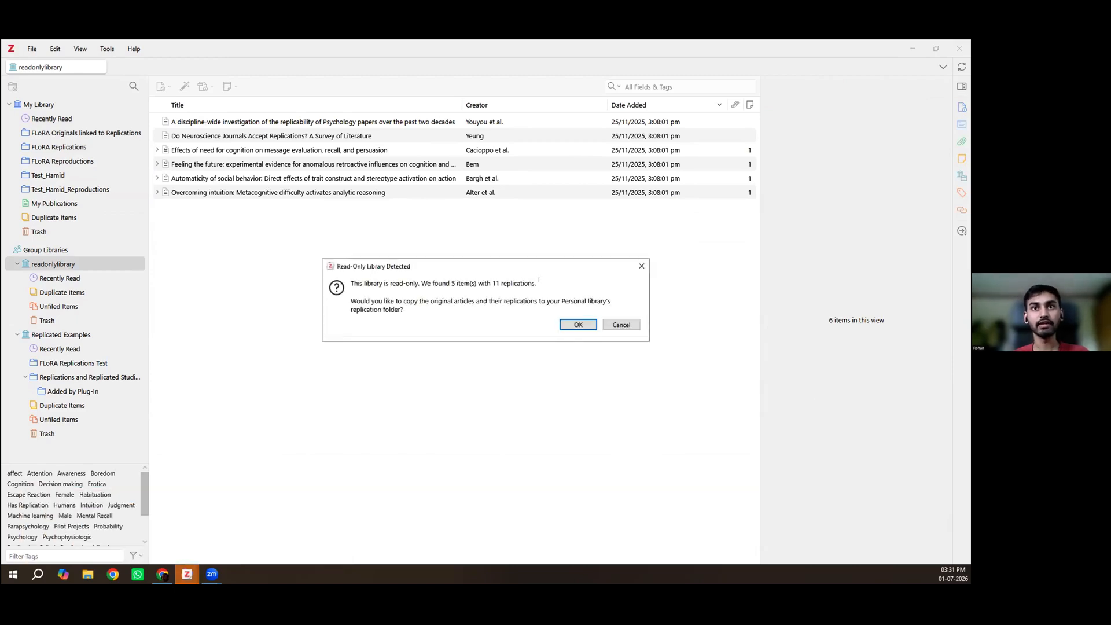
drag(373, 284, 421, 284)
drag(492, 284, 536, 284)
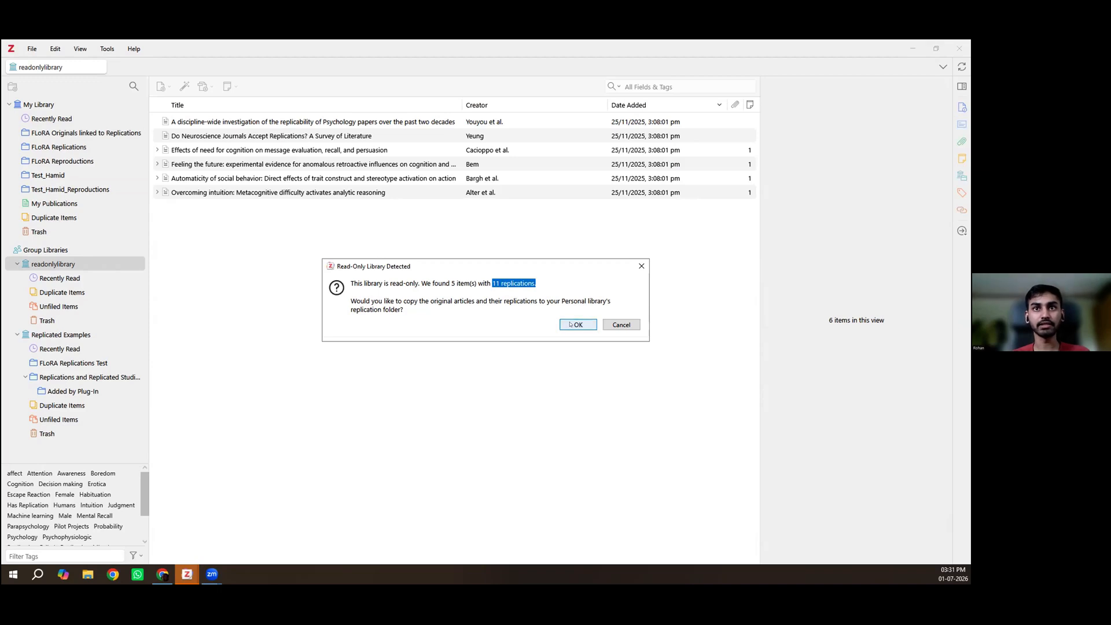
key(Return)
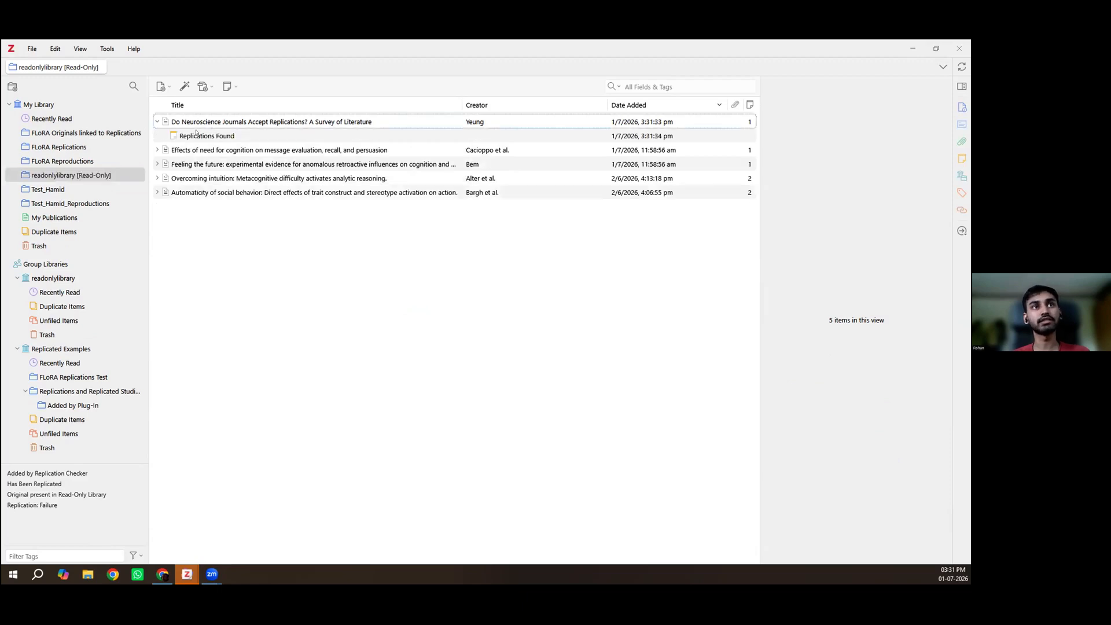
View the "Replications Found" note under "Do Neuroscience Journals Accept Replications?" and examine that article's tags and related items.
click(511, 136)
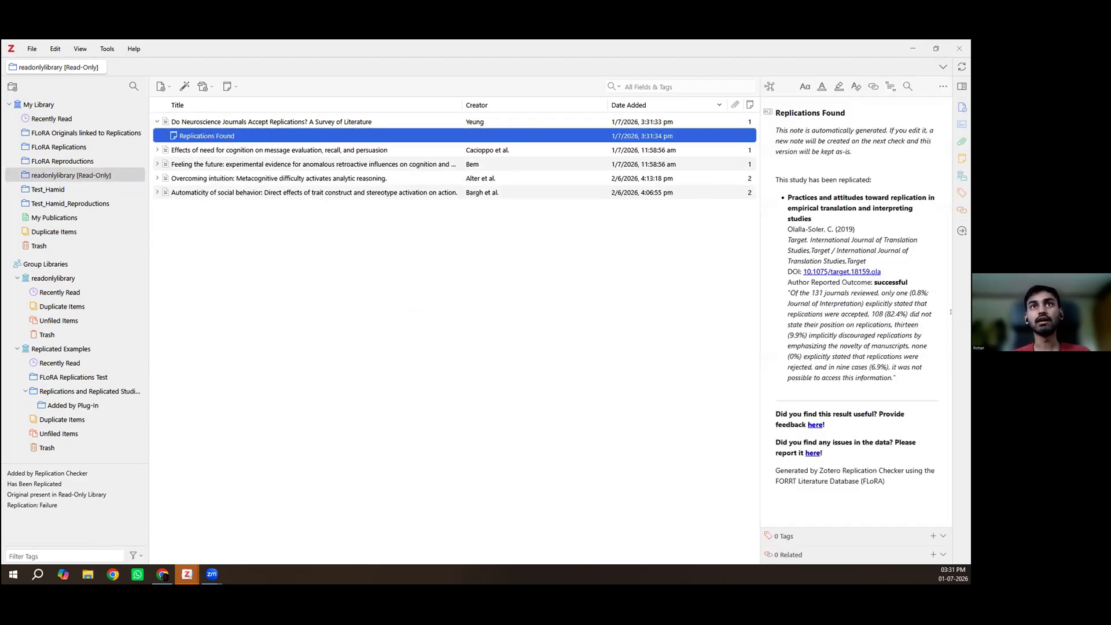
click(511, 122)
scroll(882, 351, down, 5)
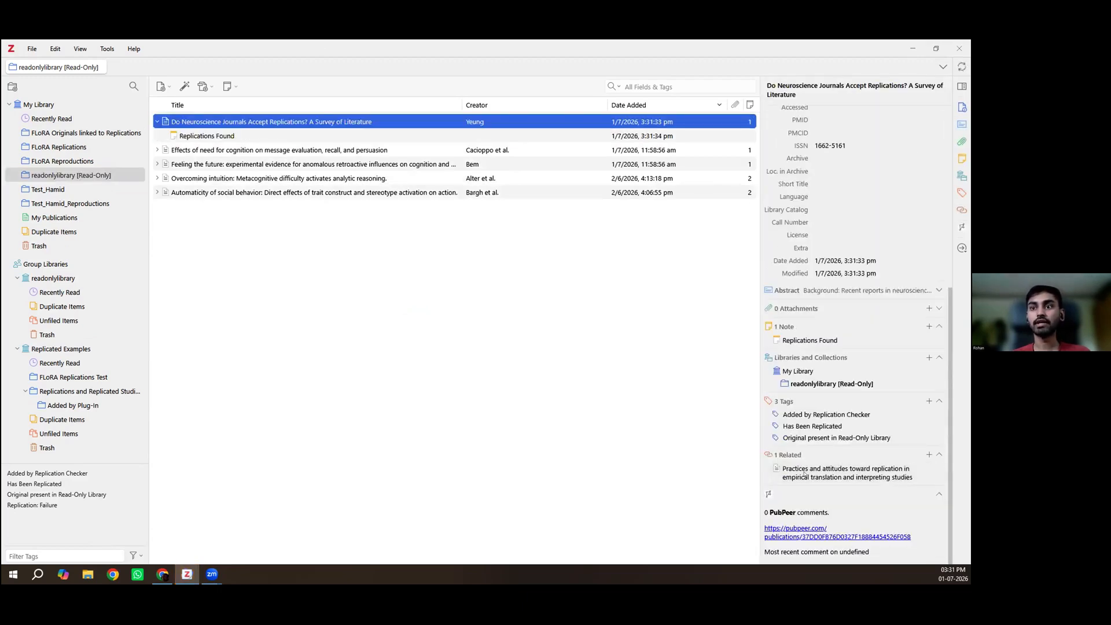
Reopen the Replication Checker settings, review the FLoRA stats and open the tracked original articles in the FLoRA Atlas.
click(80, 49)
mouse_move(55, 48)
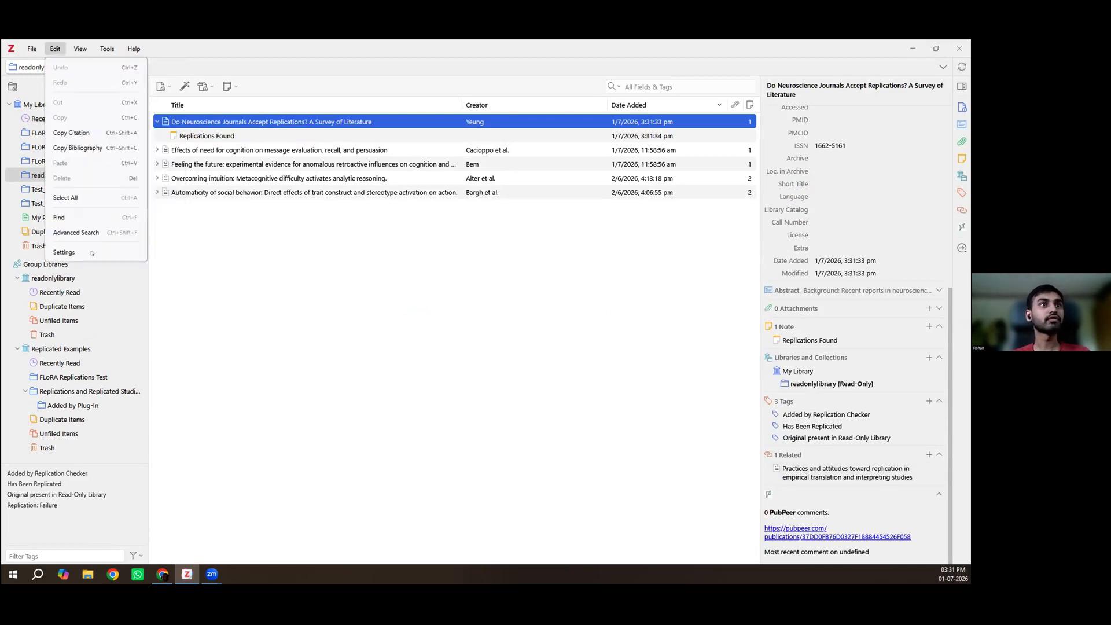
click(64, 252)
scroll(426, 333, down, 10)
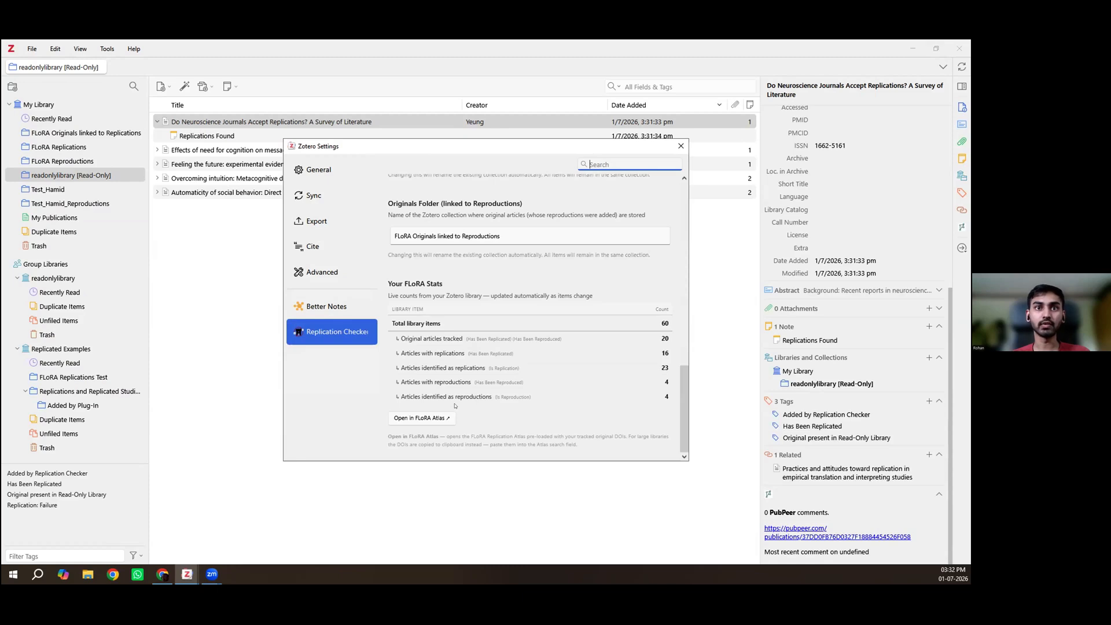
click(439, 420)
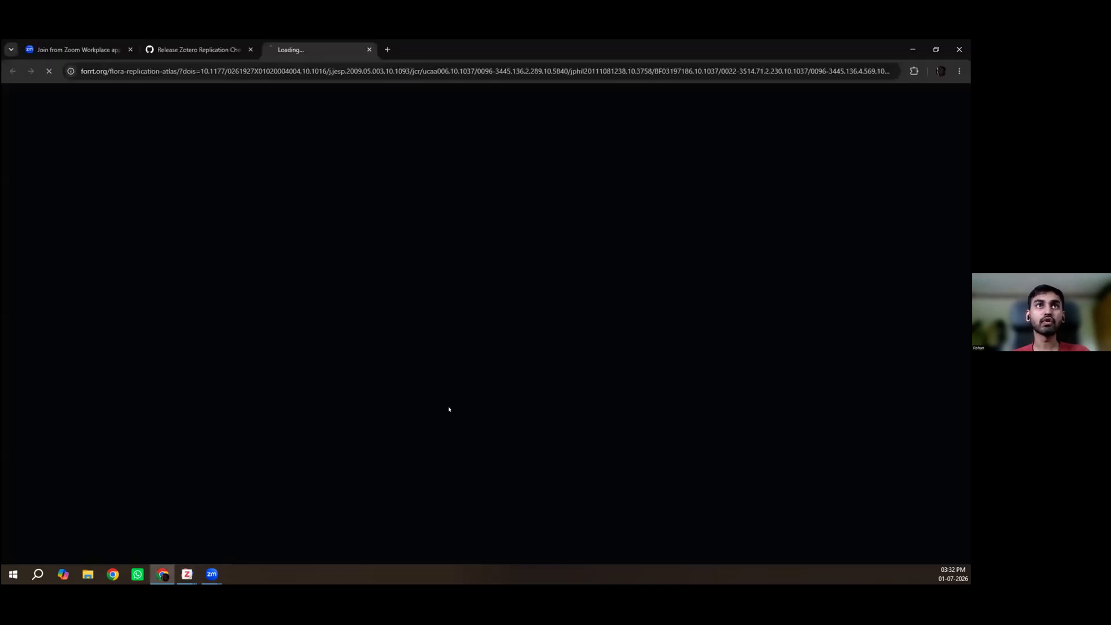